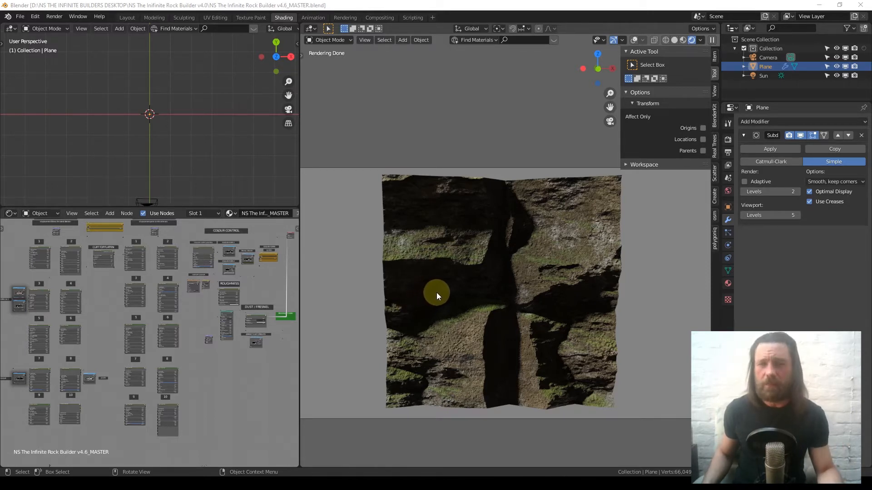
Set Object / UV Mapping on the Tangent Formation 1 node to 1.000
{"action": "middle_click_drag", "start_coordinate": [184, 289], "coordinate": [224, 315]}
{"action": "scroll", "coordinate": [165, 288], "scroll_direction": "up", "scroll_amount": 1}
{"action": "scroll", "coordinate": [165, 287], "scroll_direction": "up", "scroll_amount": 8}
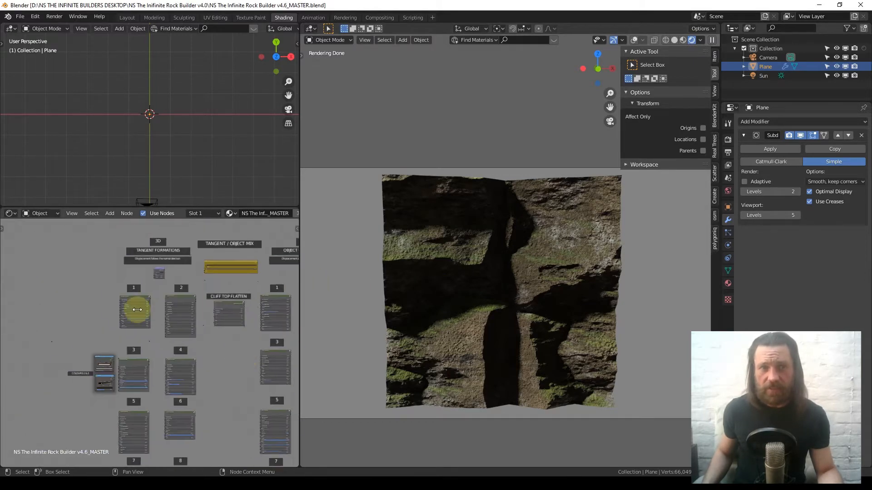
{"action": "middle_click_drag", "start_coordinate": [131, 247], "coordinate": [164, 310]}
{"action": "middle_click_drag", "start_coordinate": [133, 249], "coordinate": [167, 270]}
{"action": "scroll", "coordinate": [165, 326], "scroll_direction": "up", "scroll_amount": 4}
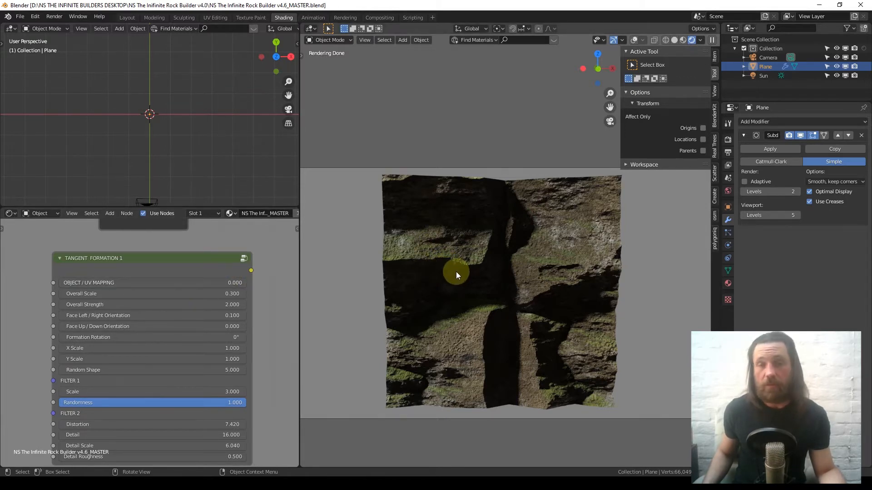
{"action": "left_click_drag", "start_coordinate": [75, 285], "coordinate": [261, 285]}
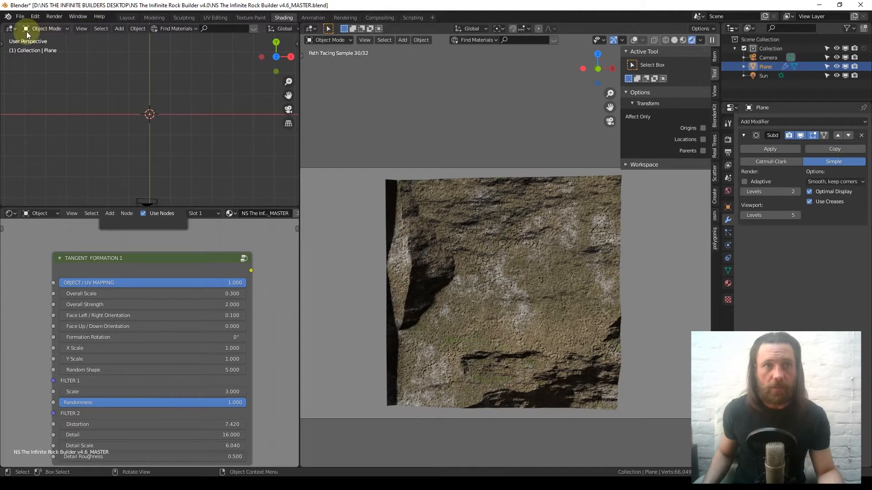
In the UV Editor, scale all of the plane's UVs up to about twice their size and return to Object Mode
{"action": "left_click", "coordinate": [11, 29]}
{"action": "left_click", "coordinate": [39, 83]}
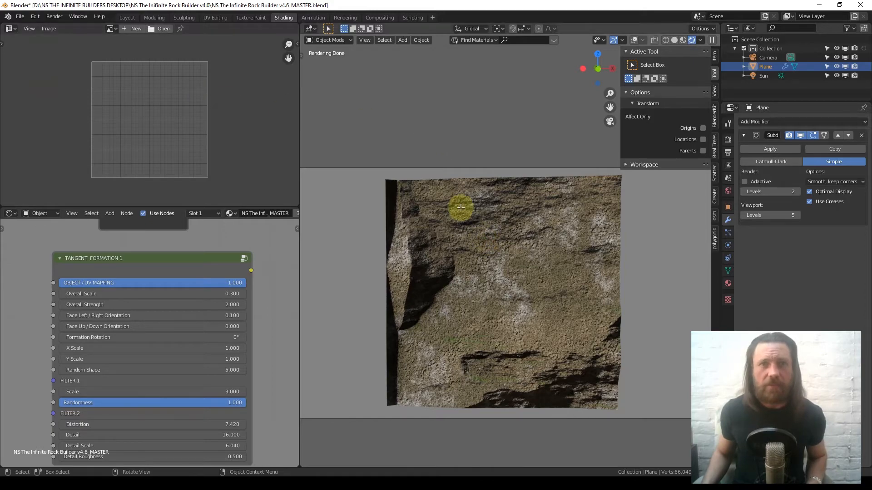
{"action": "key", "text": "Tab"}
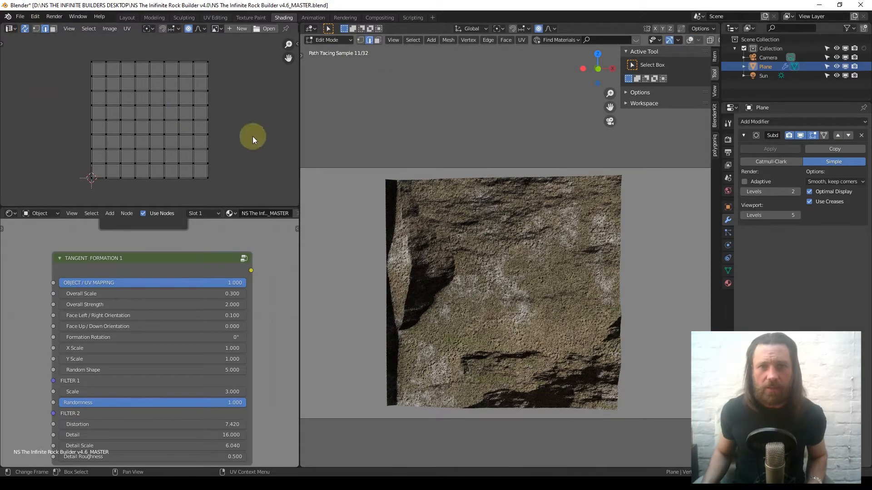
{"action": "key", "text": "a"}
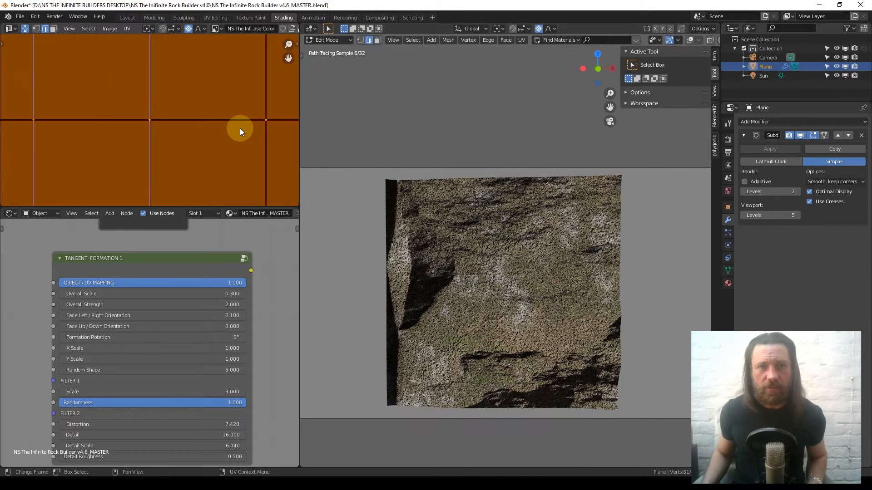
{"action": "scroll", "coordinate": [236, 129], "scroll_direction": "down", "scroll_amount": 12}
{"action": "key", "text": "s"}
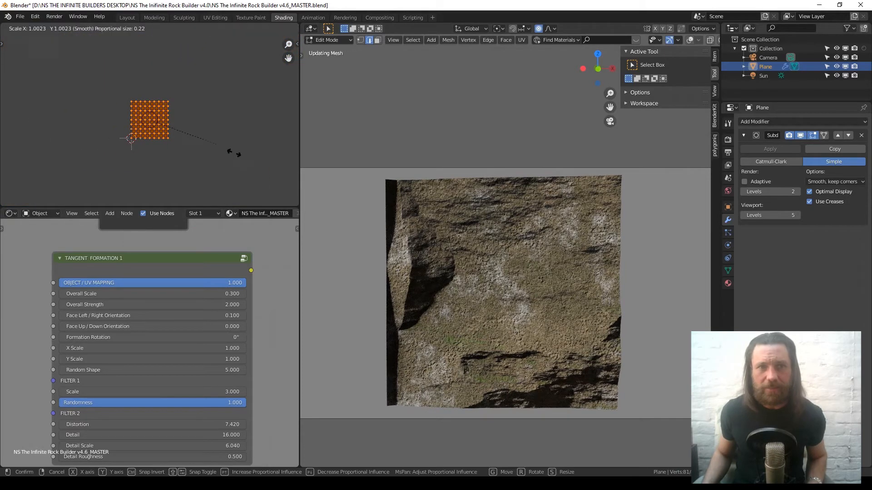
{"action": "left_click", "coordinate": [285, 176]}
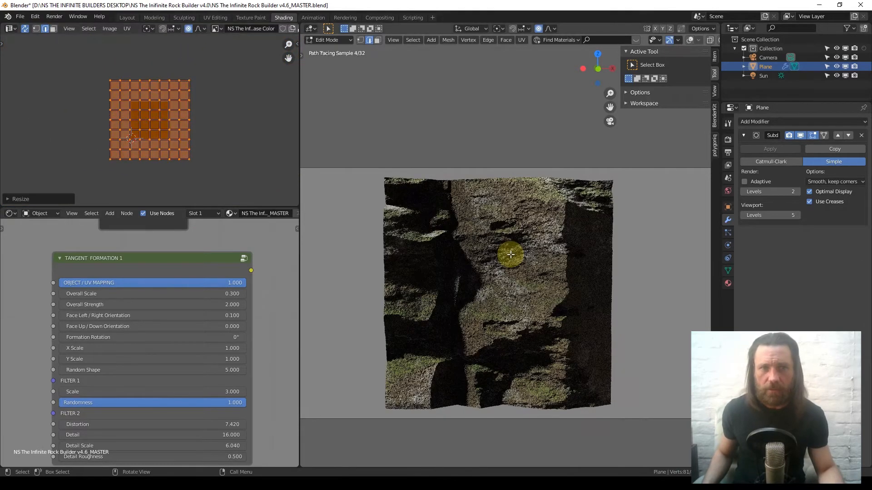
{"action": "key", "text": "Tab"}
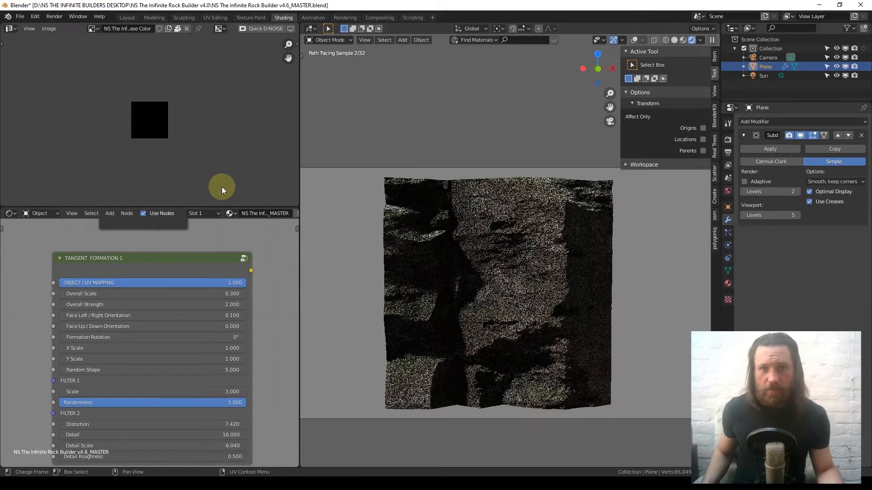
Switch the UV Editor area back to a 3D Viewport and set Tangent Formation 1's Object / UV Mapping to 0.000
{"action": "left_click", "coordinate": [15, 28]}
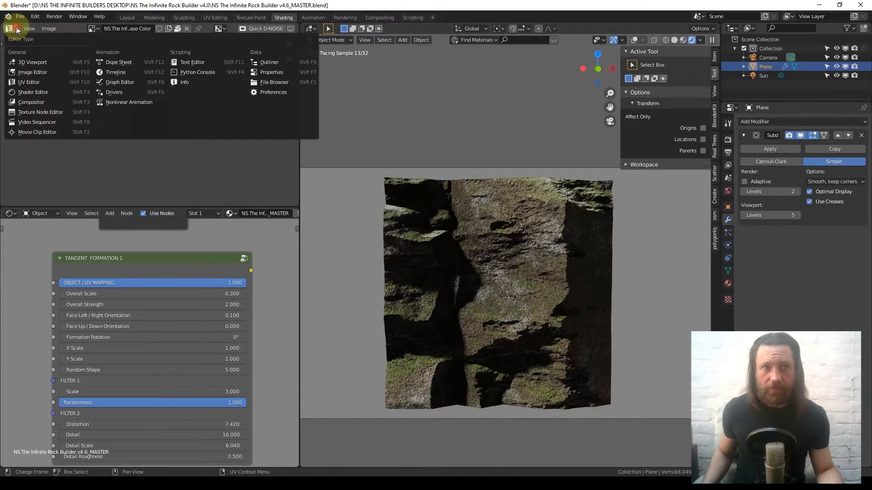
{"action": "left_click", "coordinate": [30, 61]}
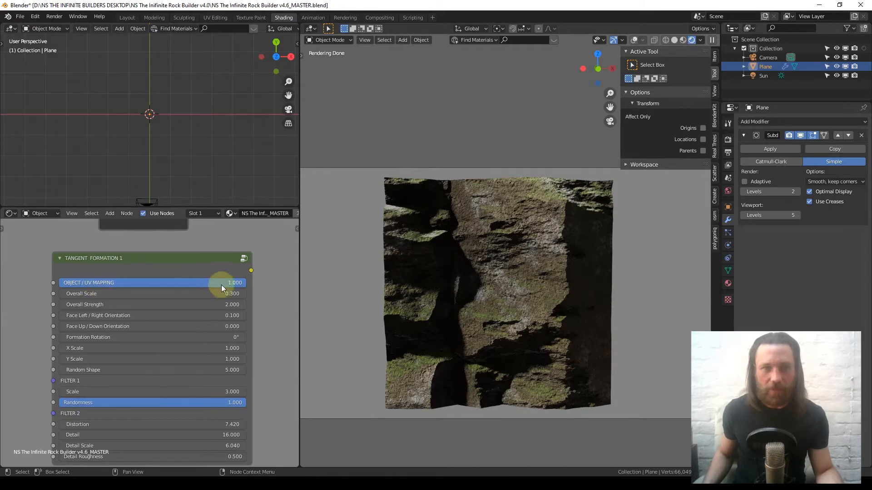
{"action": "left_click_drag", "start_coordinate": [233, 282], "coordinate": [60, 282]}
Examine the mapping settings of the Roughness node and the image texture nodes under Custom Colour
{"action": "scroll", "coordinate": [90, 300], "scroll_direction": "down", "scroll_amount": 1}
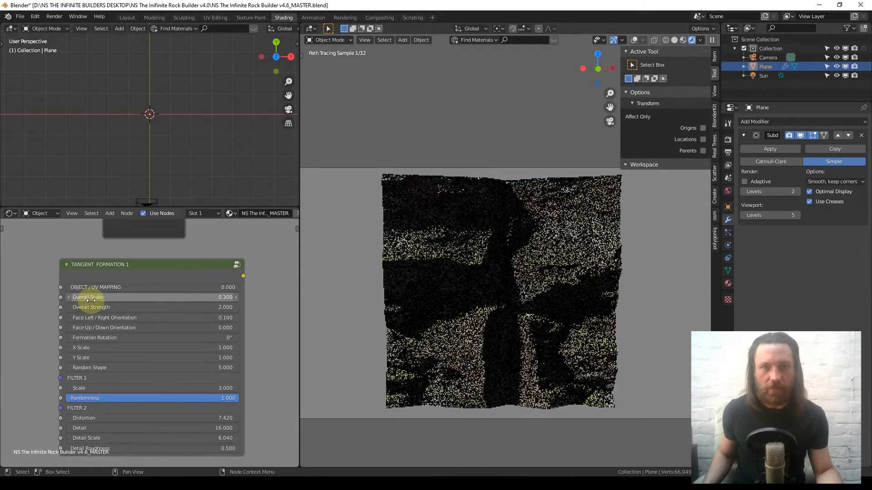
{"action": "scroll", "coordinate": [91, 300], "scroll_direction": "down", "scroll_amount": 4}
{"action": "middle_click_drag", "start_coordinate": [167, 293], "coordinate": [113, 404]}
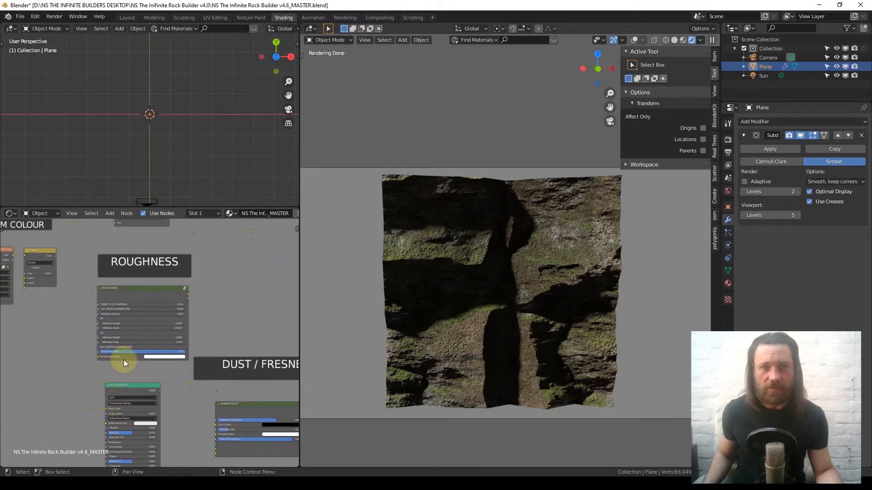
{"action": "scroll", "coordinate": [132, 348], "scroll_direction": "up", "scroll_amount": 3}
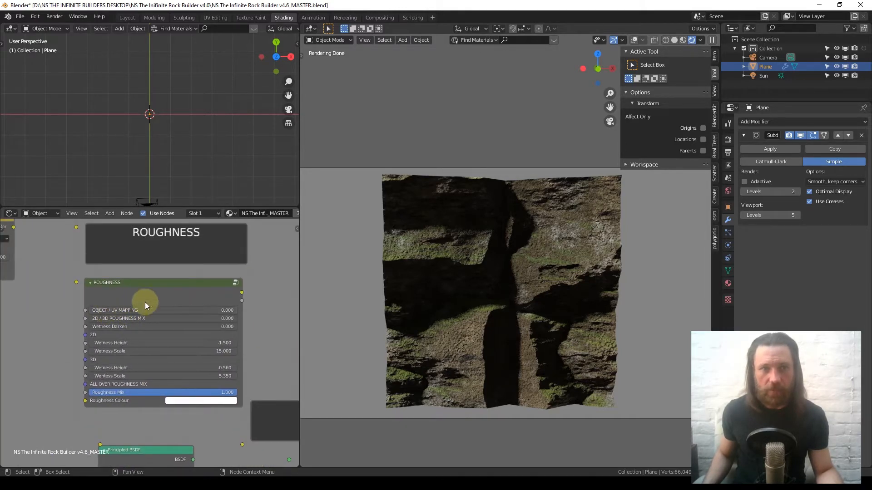
{"action": "scroll", "coordinate": [129, 308], "scroll_direction": "down", "scroll_amount": 5}
{"action": "scroll", "coordinate": [140, 333], "scroll_direction": "up", "scroll_amount": 3}
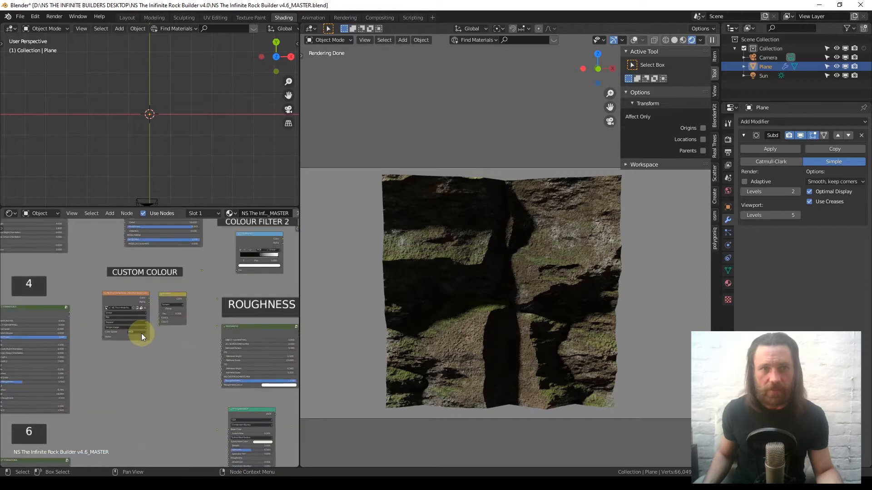
{"action": "scroll", "coordinate": [140, 333], "scroll_direction": "up", "scroll_amount": 2}
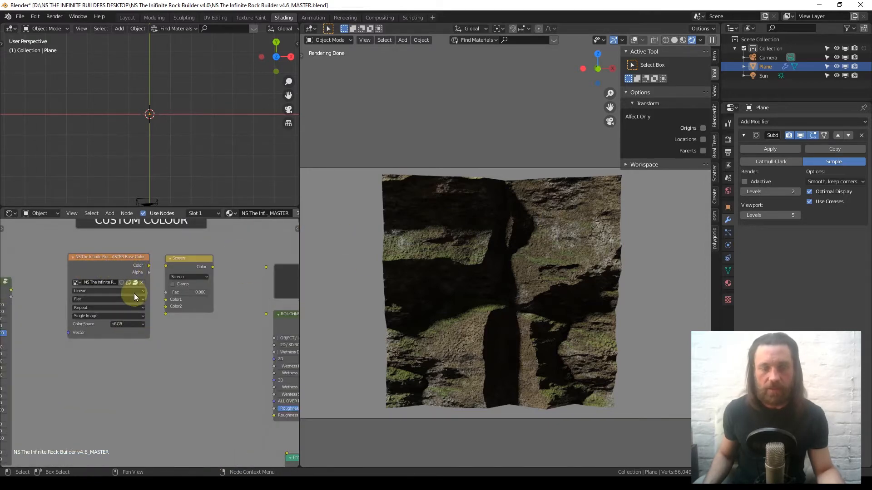
Locate the Cliff Top Flatten node between the tangent and object formations and examine its settings
{"action": "scroll", "coordinate": [114, 273], "scroll_direction": "down", "scroll_amount": 4}
{"action": "scroll", "coordinate": [114, 274], "scroll_direction": "down", "scroll_amount": 8}
{"action": "middle_click_drag", "start_coordinate": [117, 289], "coordinate": [191, 311]}
{"action": "middle_click_drag", "start_coordinate": [104, 302], "coordinate": [127, 302]}
{"action": "scroll", "coordinate": [127, 302], "scroll_direction": "up", "scroll_amount": 4}
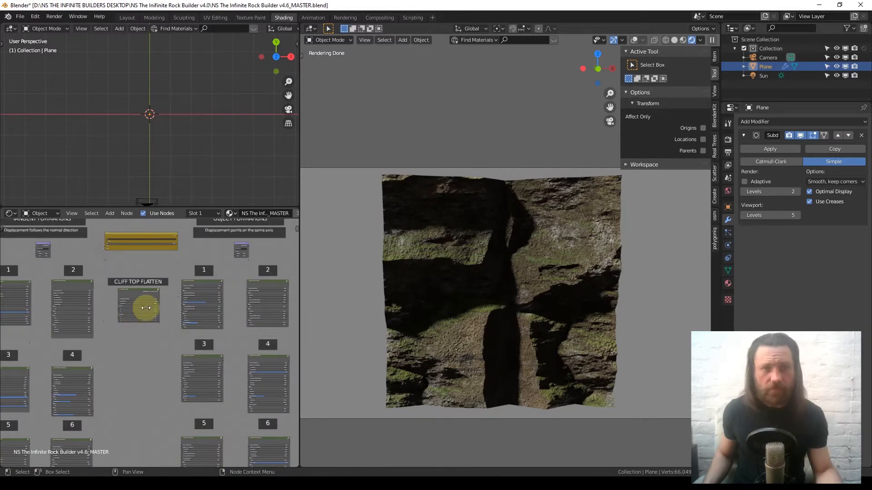
{"action": "scroll", "coordinate": [151, 296], "scroll_direction": "up", "scroll_amount": 5}
{"action": "scroll", "coordinate": [156, 325], "scroll_direction": "up", "scroll_amount": 3}
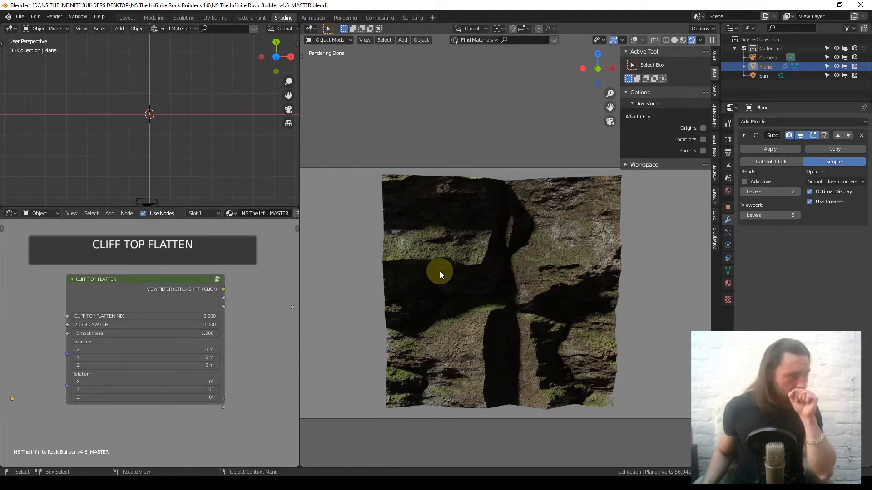
Add a mesh plane at the origin and rotate it 90° about the global X axis
{"action": "scroll", "coordinate": [457, 263], "scroll_direction": "down", "scroll_amount": 4}
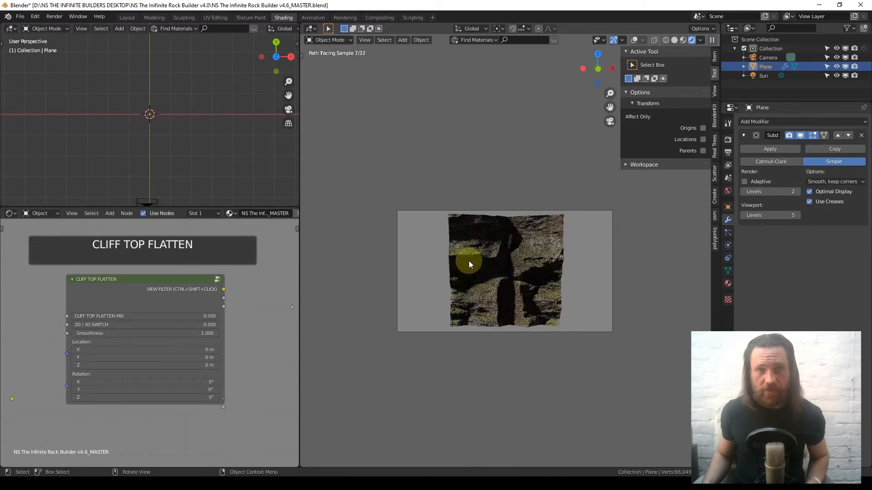
{"action": "middle_click", "coordinate": [493, 258]}
{"action": "middle_click_drag", "start_coordinate": [522, 246], "coordinate": [433, 261], "text": "shift"}
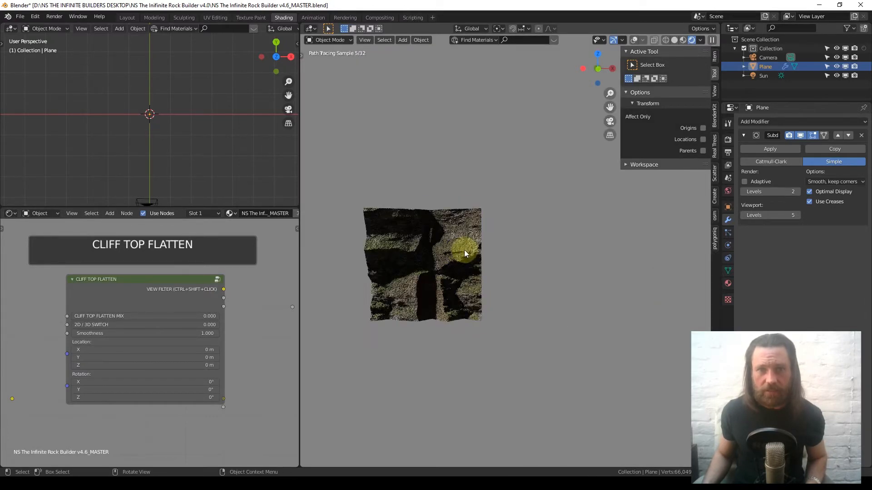
{"action": "key", "text": "shift+a"}
{"action": "mouse_move", "coordinate": [470, 239]}
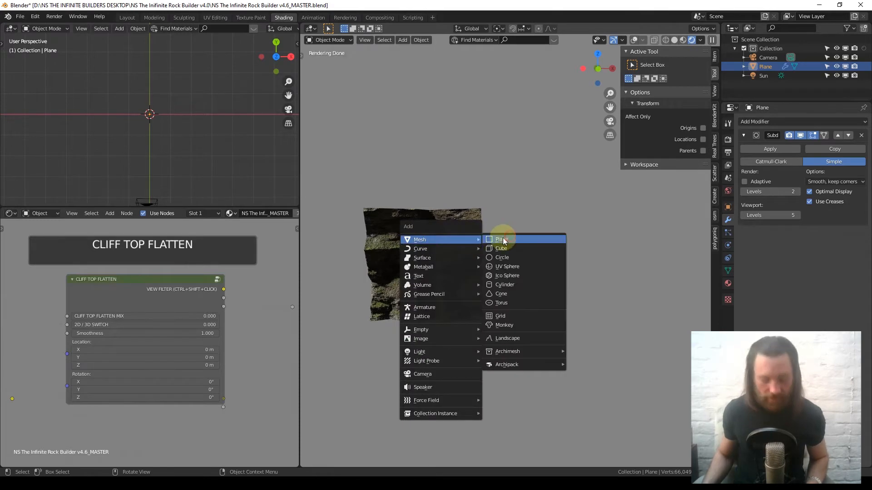
{"action": "left_click", "coordinate": [503, 238]}
{"action": "type", "text": "rx90"}
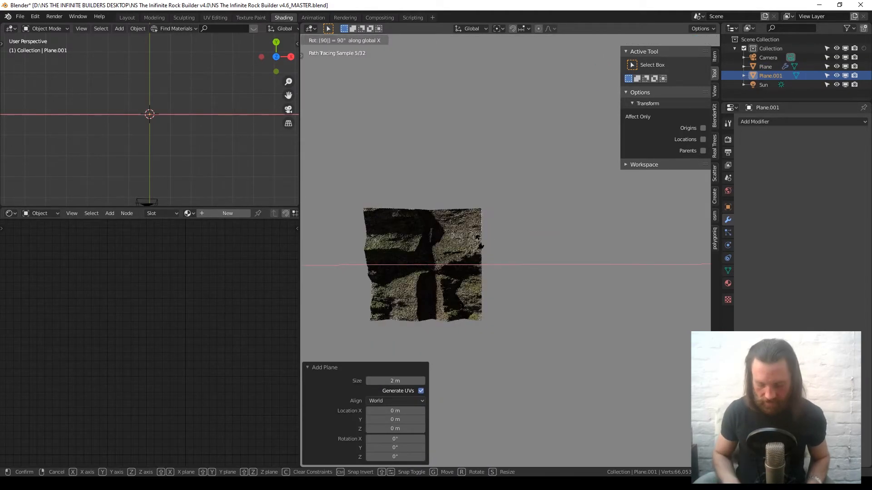
{"action": "key", "text": "Return"}
Move the new plane about 2.9 m along the X axis, clear of the rock plane
{"action": "key", "text": "g"}
{"action": "key", "text": "x"}
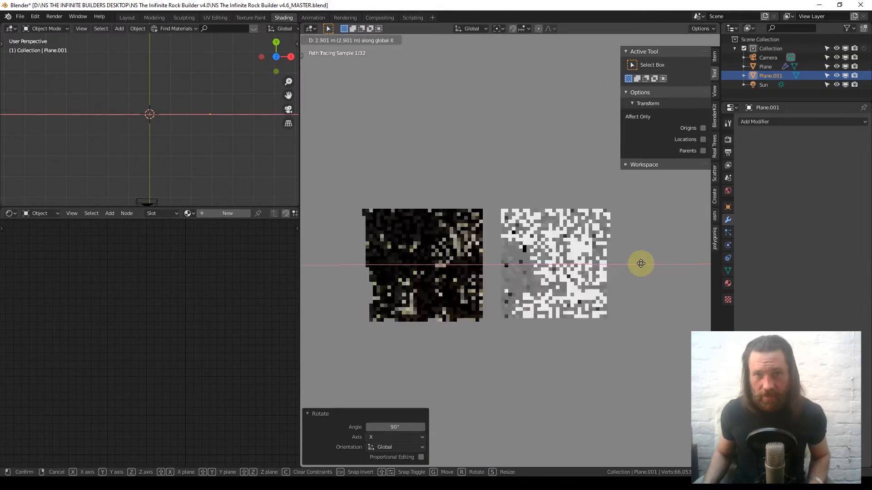
{"action": "left_click", "coordinate": [641, 261]}
Link the rock plane's material to the new plane
{"action": "left_click", "coordinate": [459, 252], "text": "shift"}
{"action": "key", "text": "q"}
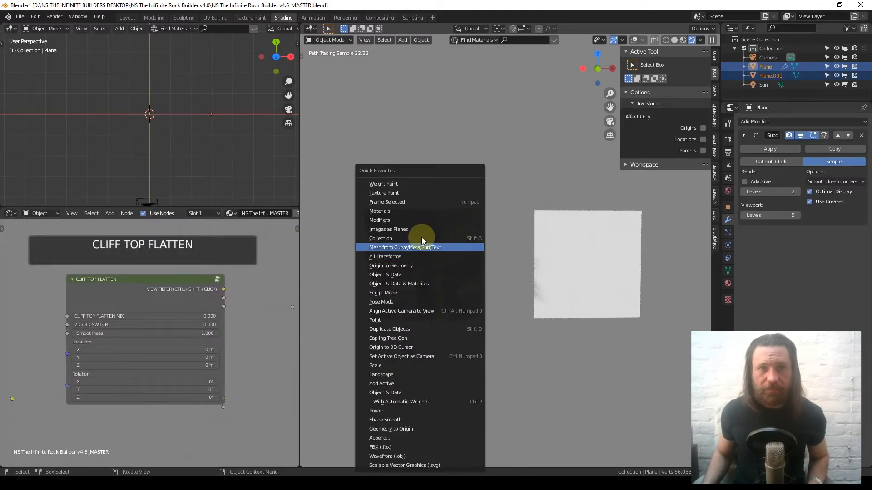
{"action": "left_click", "coordinate": [391, 211]}
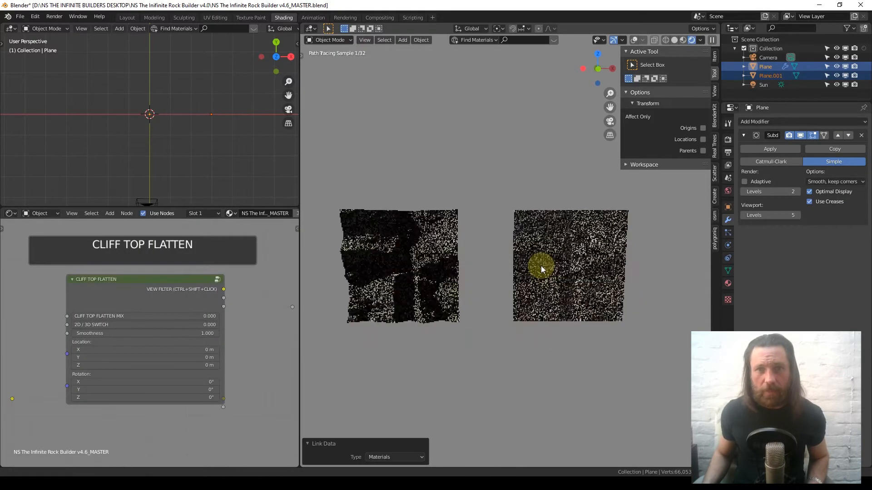
Copy the rock plane's subdivision modifier to the new plane by linking modifiers
{"action": "left_click", "coordinate": [554, 255]}
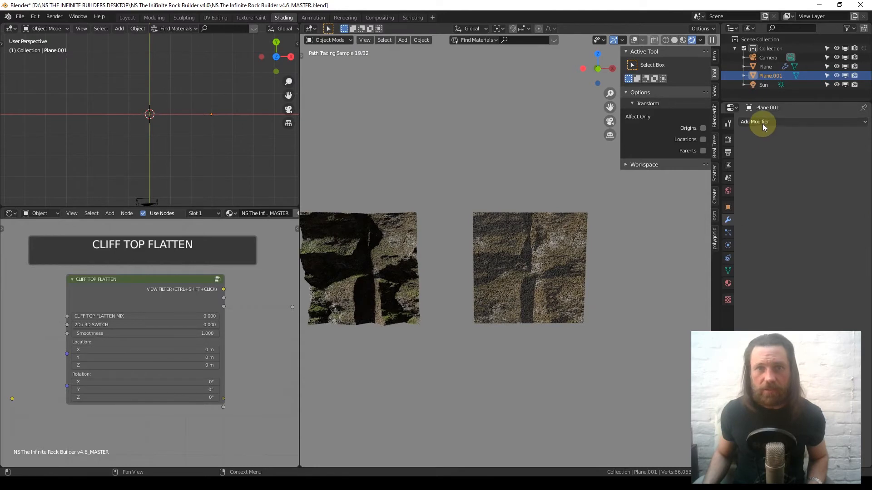
{"action": "left_click", "coordinate": [359, 238], "text": "shift"}
{"action": "key", "text": "q"}
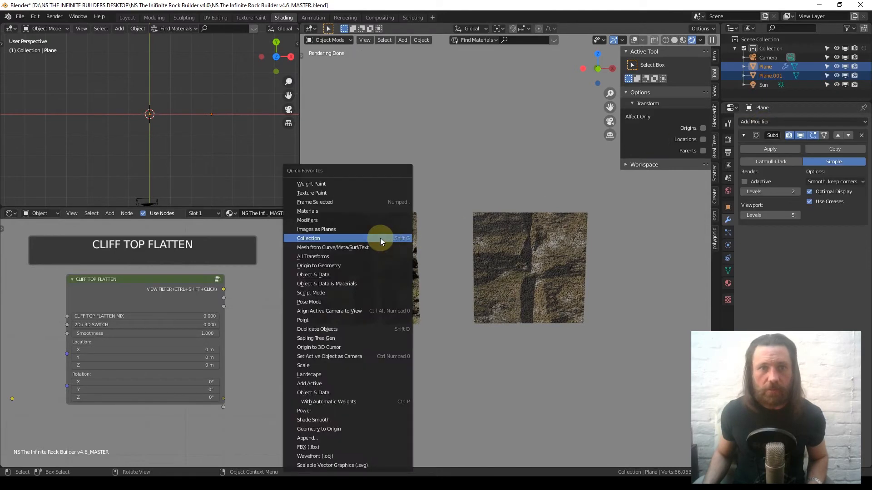
{"action": "left_click", "coordinate": [333, 221]}
Try Catmull-Clark subdivision on the original rock plane and restore it to Simple
{"action": "left_click", "coordinate": [352, 253]}
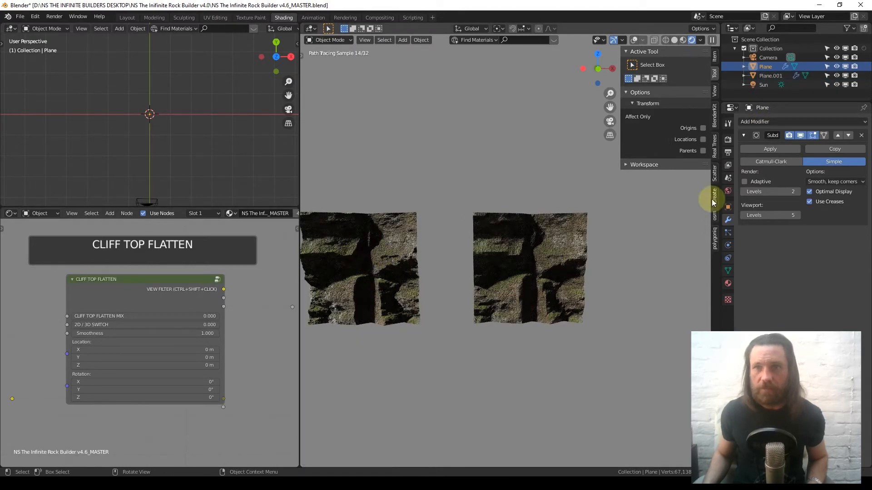
{"action": "left_click", "coordinate": [763, 164]}
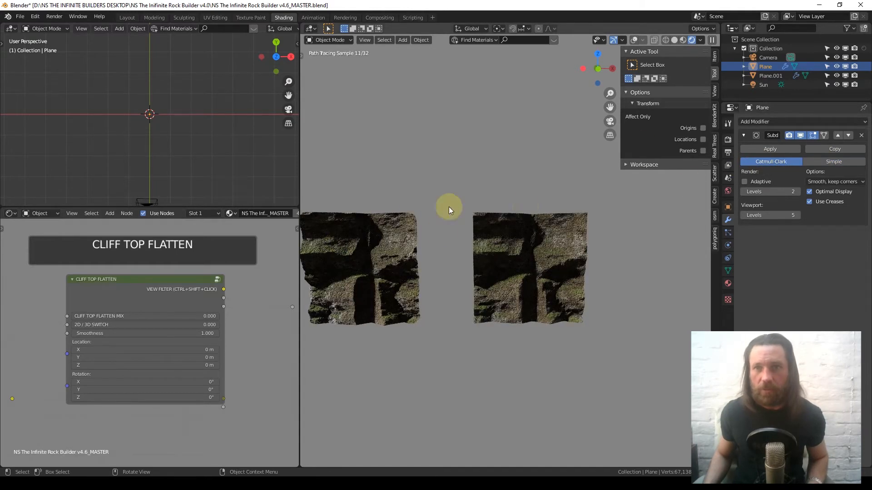
{"action": "left_click", "coordinate": [836, 162]}
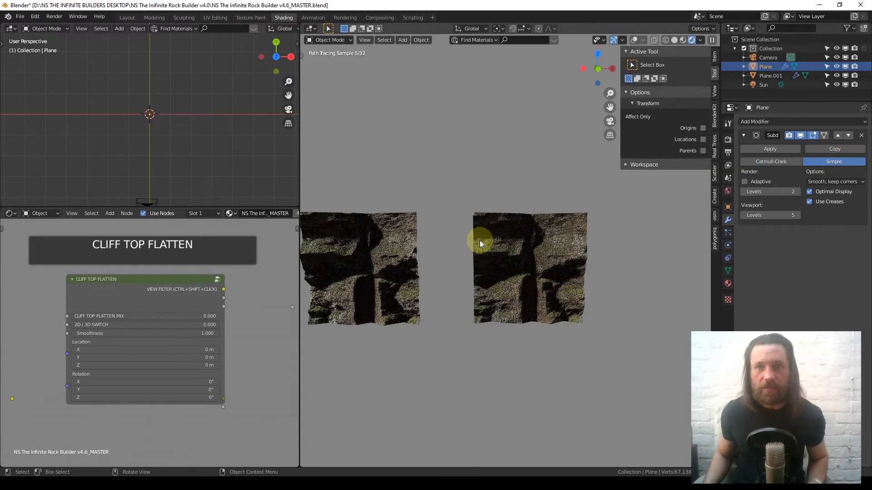
Select the second rock plane and check its mesh briefly in Edit Mode
{"action": "middle_click_drag", "start_coordinate": [539, 274], "coordinate": [492, 267], "text": "shift"}
{"action": "middle_click_drag", "start_coordinate": [499, 231], "coordinate": [473, 270], "text": "shift"}
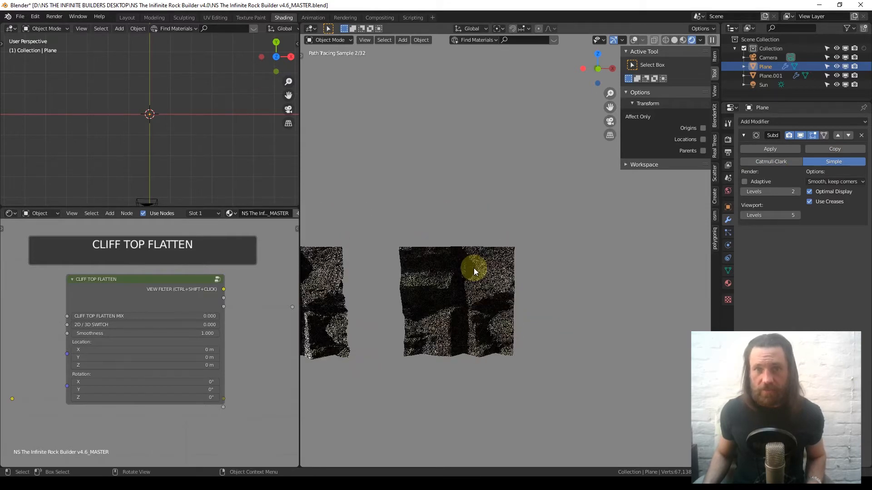
{"action": "left_click", "coordinate": [479, 267]}
{"action": "key", "text": "Tab"}
{"action": "key", "text": "Tab"}
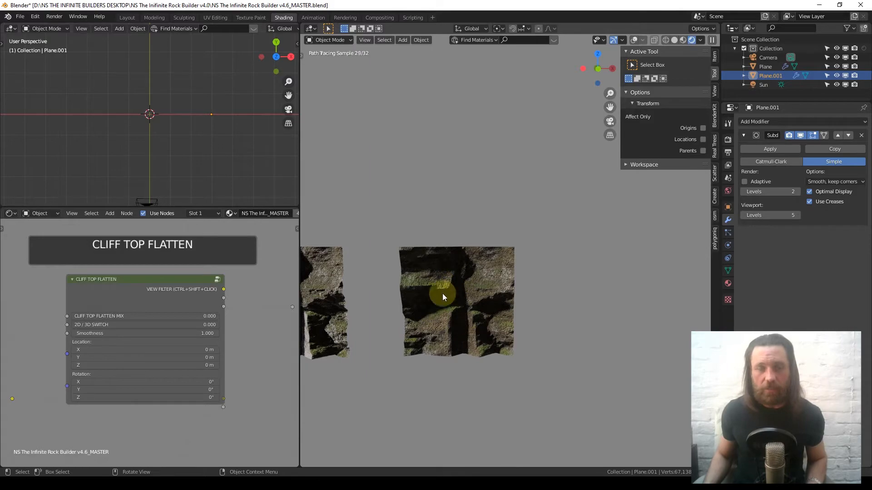
Try enlarging the second rock plane uniformly to about twice its size
{"action": "scroll", "coordinate": [483, 315], "scroll_direction": "up", "scroll_amount": 4}
{"action": "middle_click_drag", "start_coordinate": [448, 320], "coordinate": [482, 295], "text": "shift"}
{"action": "scroll", "coordinate": [463, 272], "scroll_direction": "down", "scroll_amount": 4}
{"action": "scroll", "coordinate": [466, 273], "scroll_direction": "down", "scroll_amount": 4}
{"action": "key", "text": "s"}
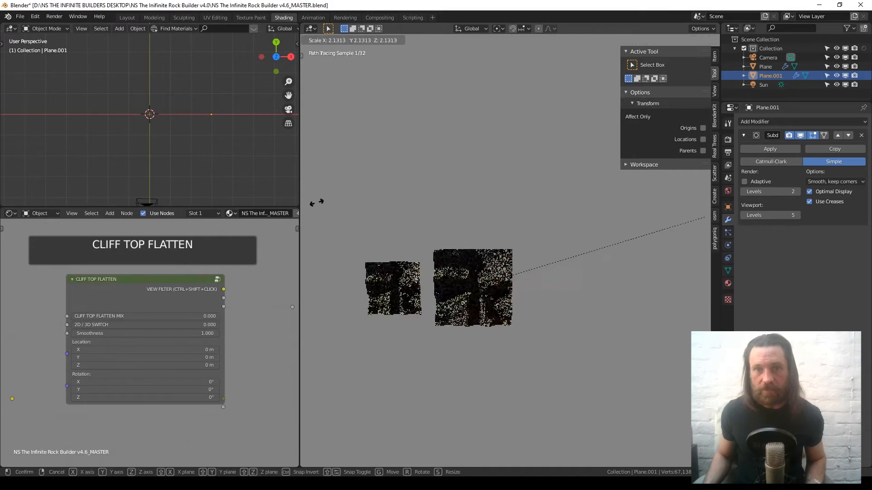
{"action": "right_click", "coordinate": [451, 123]}
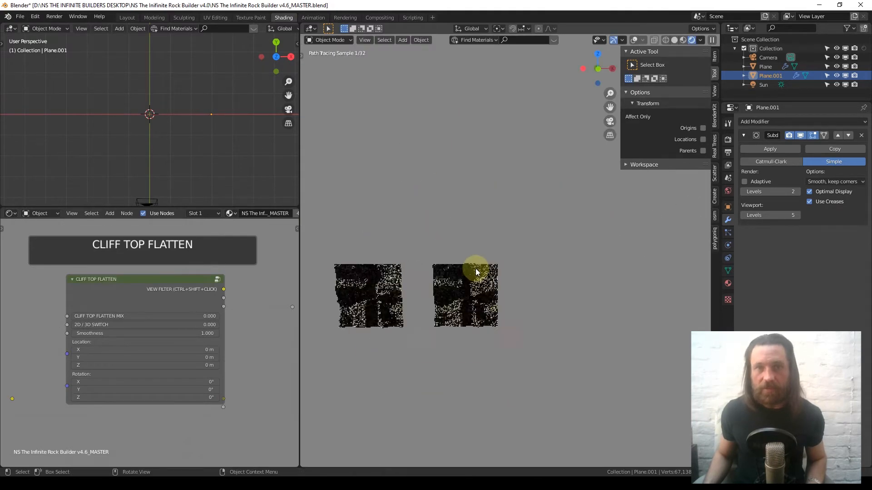
{"action": "scroll", "coordinate": [473, 269], "scroll_direction": "up", "scroll_amount": 4}
{"action": "middle_click_drag", "start_coordinate": [424, 344], "coordinate": [473, 292], "text": "shift"}
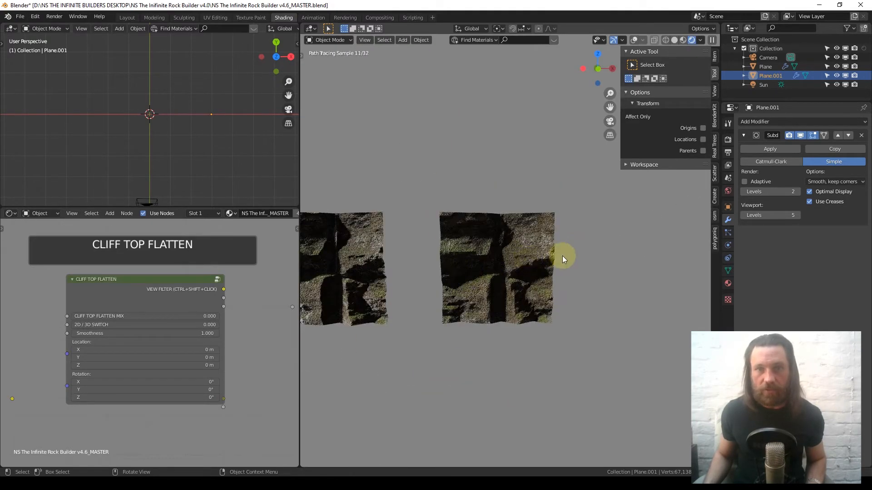
Extrude the second rock plane's top edge upward along Z by about 1.98 m in Edit Mode with overlays shown
{"action": "middle_click_drag", "start_coordinate": [529, 251], "coordinate": [487, 291]}
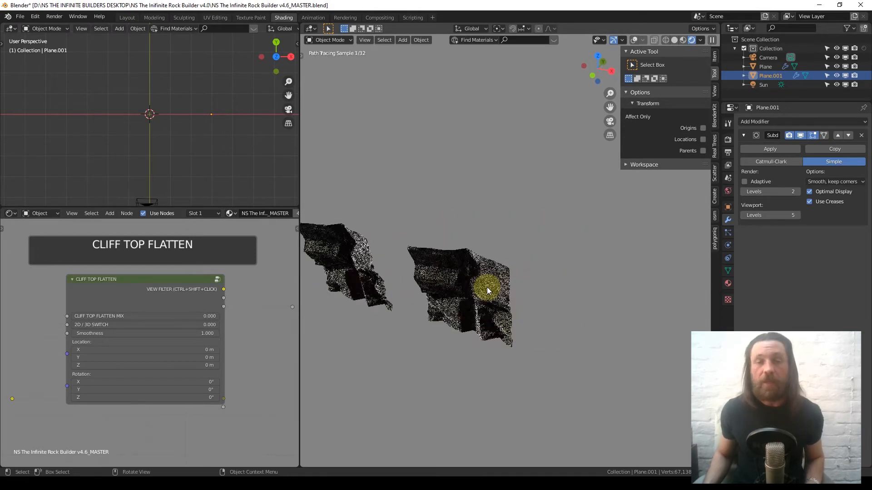
{"action": "key", "text": "KP_7"}
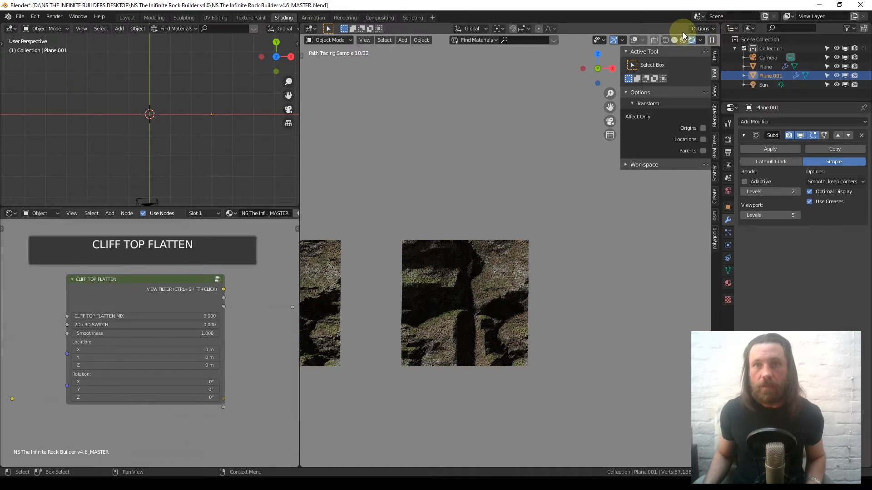
{"action": "key", "text": "Tab"}
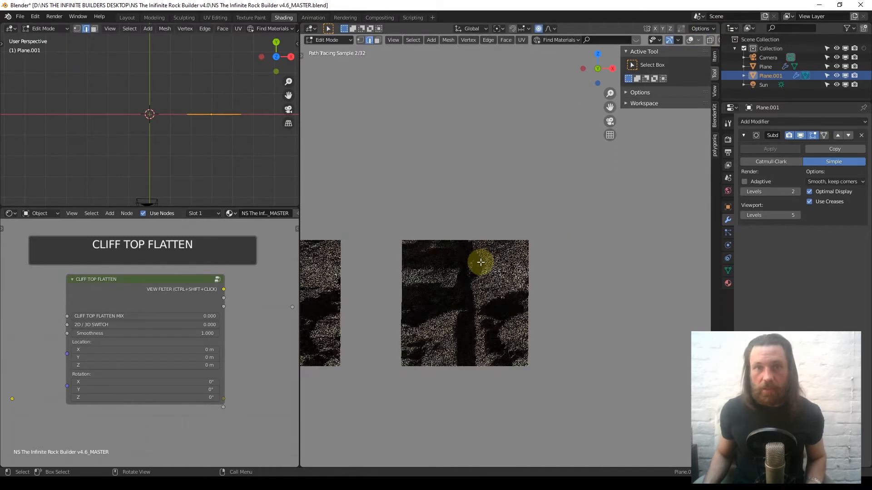
{"action": "left_click", "coordinate": [690, 40]}
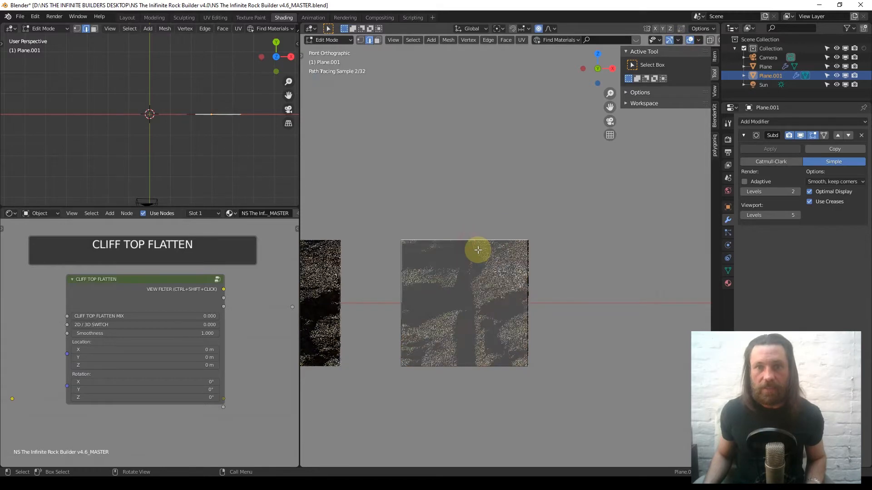
{"action": "scroll", "coordinate": [478, 250], "scroll_direction": "down", "scroll_amount": 3}
{"action": "middle_click_drag", "start_coordinate": [492, 249], "coordinate": [484, 279], "text": "shift"}
{"action": "key", "text": "e"}
{"action": "key", "text": "z"}
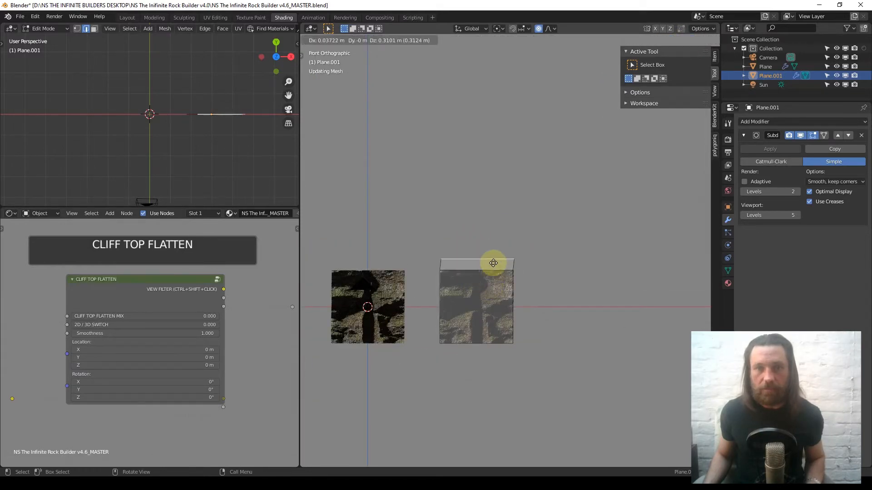
{"action": "left_click", "coordinate": [490, 207]}
Extrude the second rock plane's top edge upward along Z twice more, by about 1.8 m and 1.9 m
{"action": "key", "text": "e"}
{"action": "key", "text": "z"}
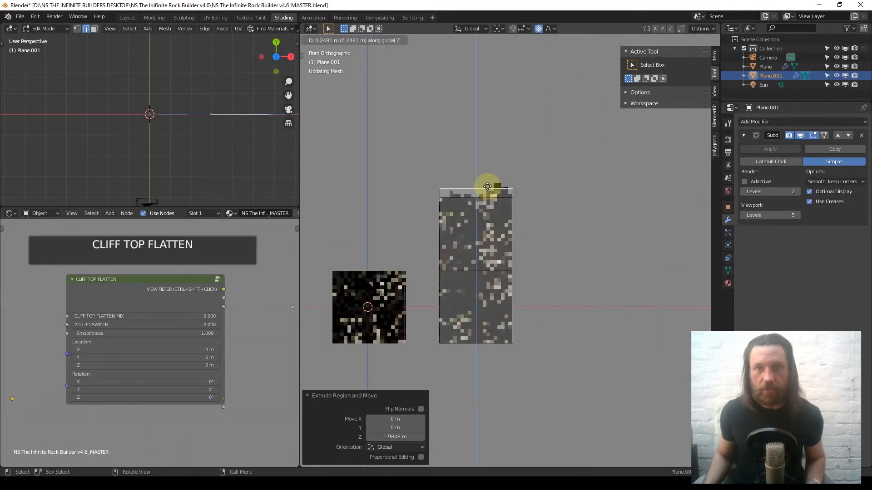
{"action": "left_click", "coordinate": [490, 140]}
{"action": "key", "text": "e"}
{"action": "key", "text": "z"}
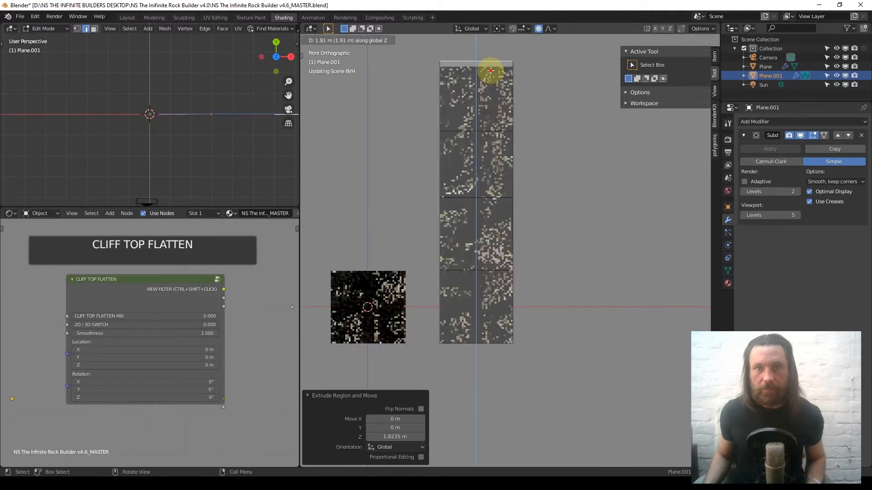
{"action": "left_click", "coordinate": [490, 66]}
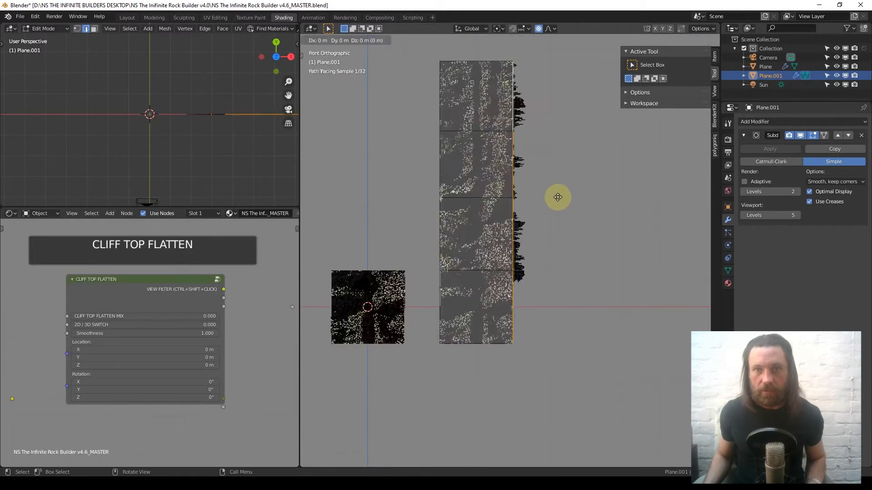
Extrude the tall plane's right-hand side edges along X twice, by about 1.7 m and 2.2 m, and return to Object Mode
{"action": "key", "text": "e"}
{"action": "key", "text": "x"}
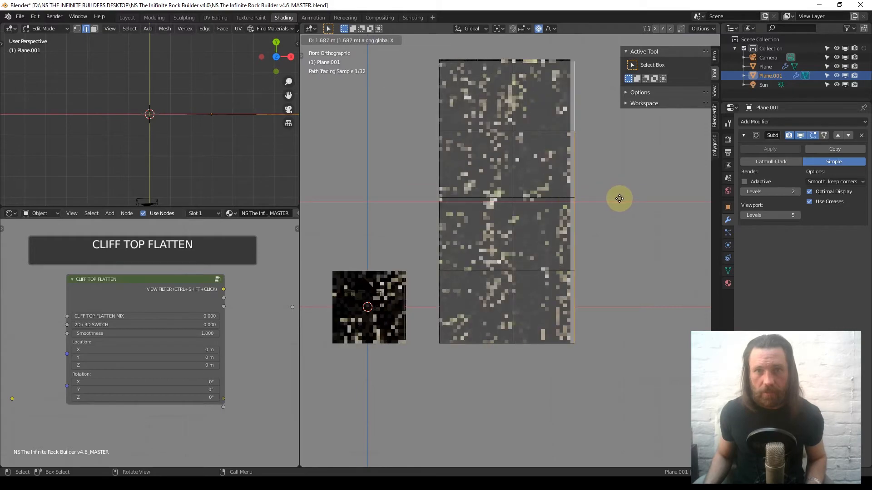
{"action": "left_click", "coordinate": [618, 198]}
{"action": "key", "text": "e"}
{"action": "key", "text": "x"}
{"action": "left_click", "coordinate": [697, 202]}
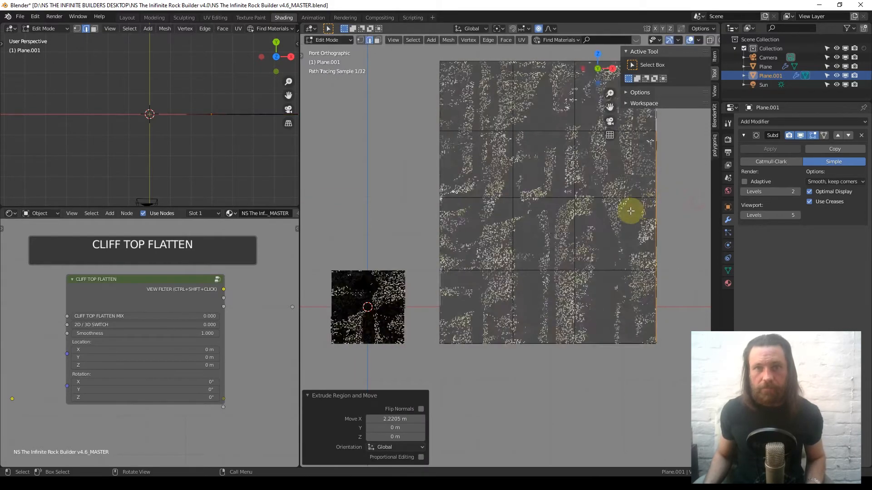
{"action": "key", "text": "Tab"}
Hide the 3D viewport's sidebar and set CLIFF TOP FLATTEN MIX to 1.000
{"action": "mouse_move", "coordinate": [580, 201]}
{"action": "middle_mouse_down", "text": "shift"}
{"action": "mouse_move", "coordinate": [547, 223]}
{"action": "mouse_move", "coordinate": [514, 223]}
{"action": "mouse_move", "coordinate": [562, 238]}
{"action": "mouse_move", "coordinate": [549, 259]}
{"action": "middle_mouse_up", "text": "shift"}
{"action": "middle_click_drag", "start_coordinate": [559, 215], "coordinate": [554, 210], "text": "alt"}
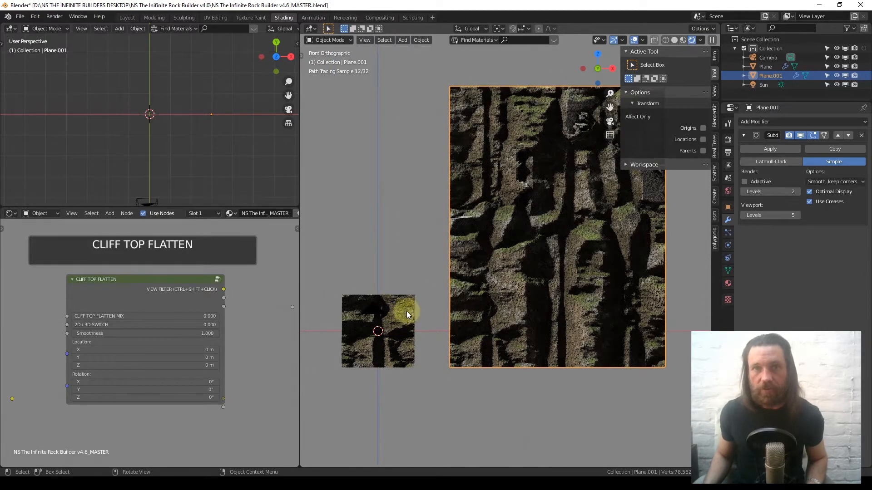
{"action": "mouse_move", "coordinate": [547, 233]}
{"action": "middle_mouse_down", "text": "shift"}
{"action": "mouse_move", "coordinate": [516, 253]}
{"action": "mouse_move", "coordinate": [552, 236]}
{"action": "middle_mouse_up", "text": "shift"}
{"action": "key", "text": "n"}
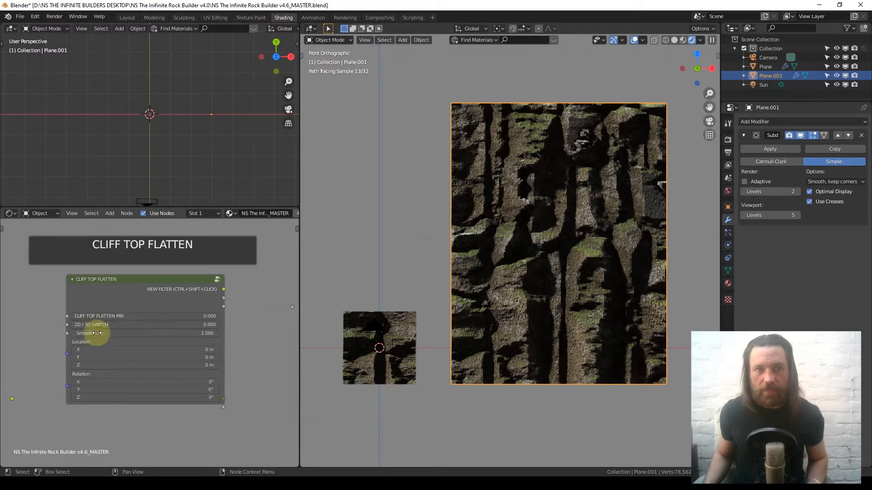
{"action": "left_click_drag", "start_coordinate": [84, 321], "coordinate": [225, 316]}
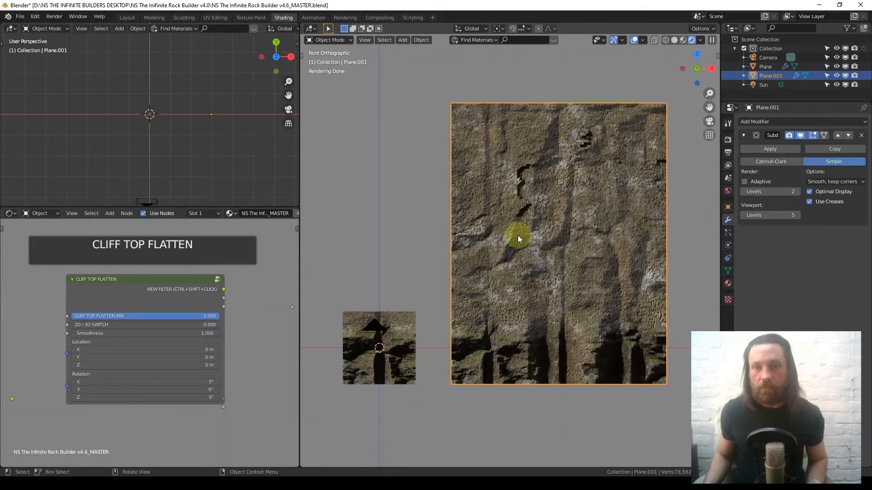
Examine the effect of the cliff top flattening on both planes and the CLIFF TOP FLATTEN node's settings
{"action": "mouse_move", "coordinate": [541, 240]}
{"action": "middle_mouse_down"}
{"action": "mouse_move", "coordinate": [566, 230]}
{"action": "mouse_move", "coordinate": [615, 232]}
{"action": "mouse_move", "coordinate": [562, 281]}
{"action": "middle_mouse_up"}
{"action": "key", "text": "KP_1"}
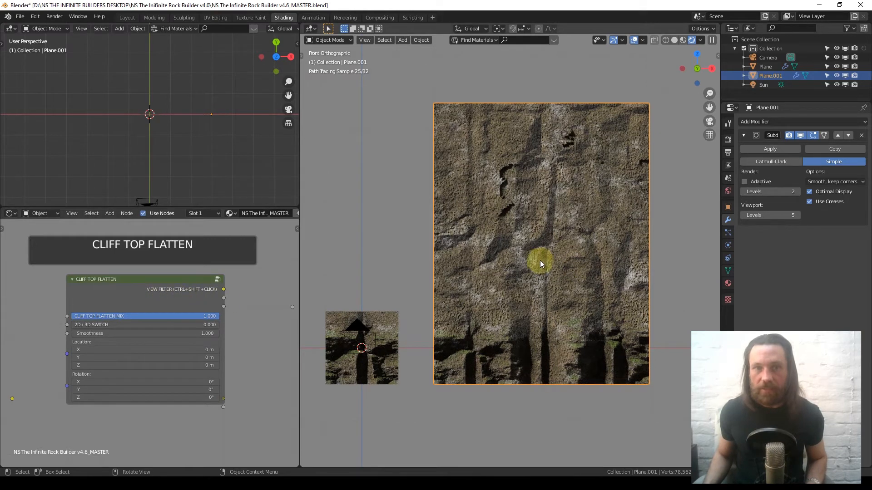
{"action": "middle_click_drag", "start_coordinate": [524, 245], "coordinate": [526, 264], "text": "shift"}
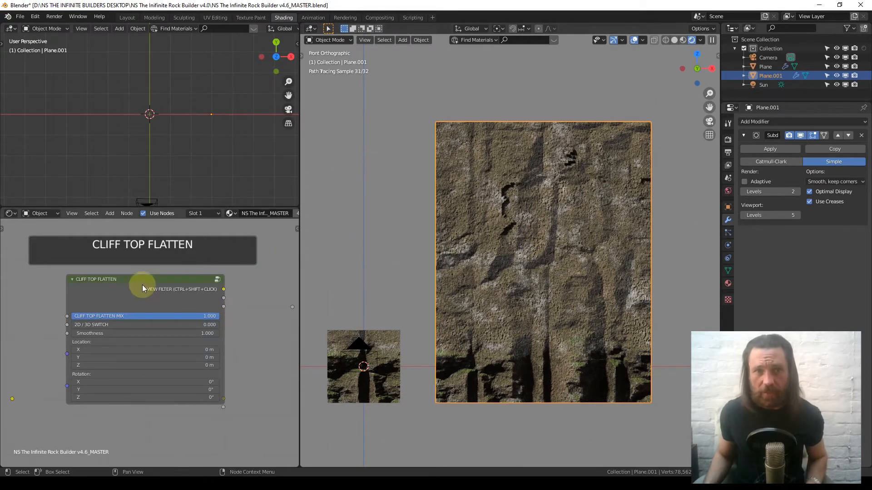
{"action": "scroll", "coordinate": [173, 304], "scroll_direction": "up", "scroll_amount": 2}
{"action": "scroll", "coordinate": [174, 318], "scroll_direction": "down", "scroll_amount": 5}
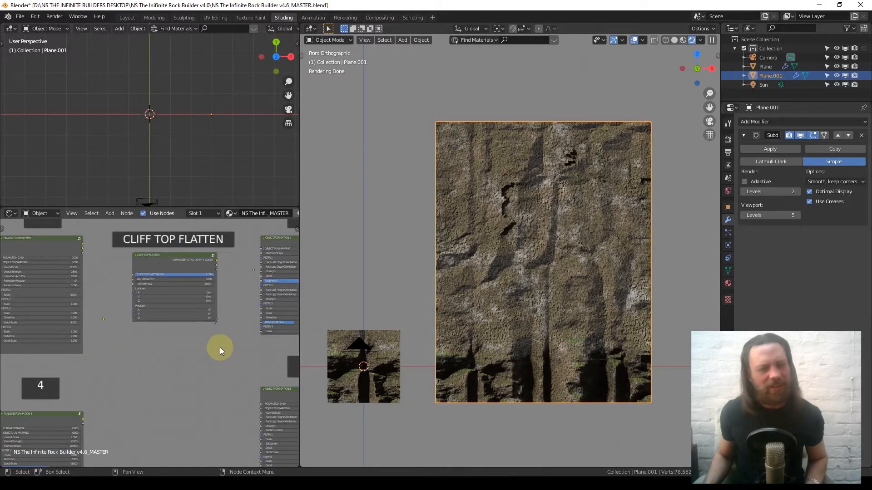
{"action": "scroll", "coordinate": [182, 327], "scroll_direction": "down", "scroll_amount": 2}
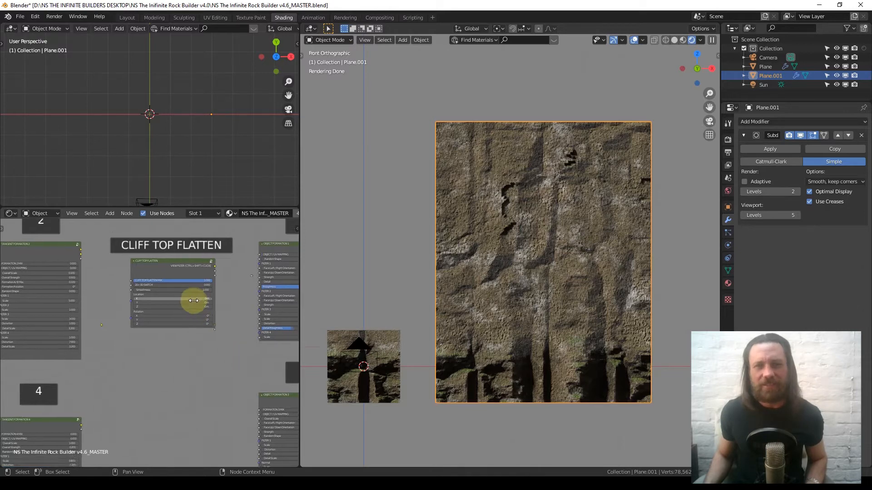
{"action": "scroll", "coordinate": [168, 350], "scroll_direction": "up", "scroll_amount": 3}
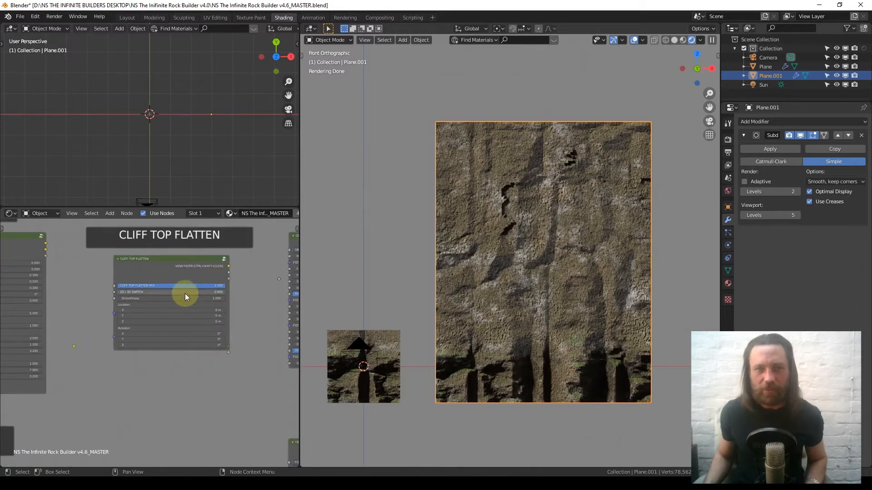
{"action": "scroll", "coordinate": [185, 294], "scroll_direction": "up", "scroll_amount": 2}
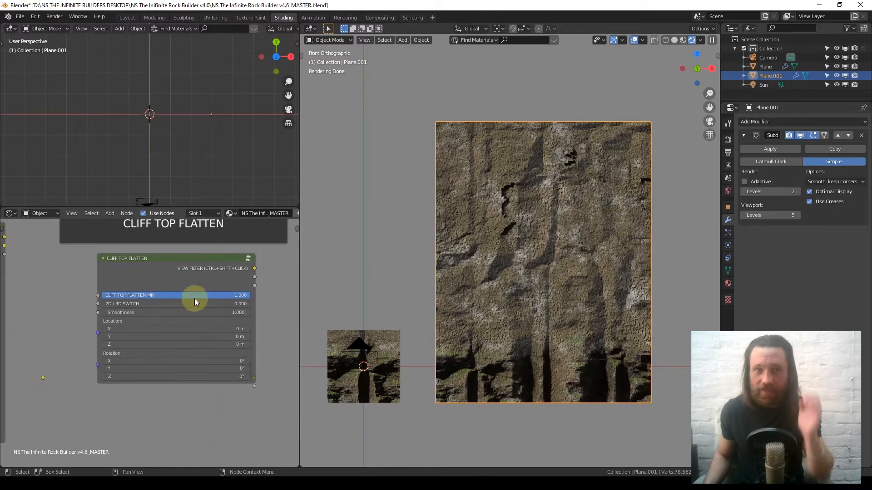
{"action": "scroll", "coordinate": [194, 321], "scroll_direction": "up", "scroll_amount": 2}
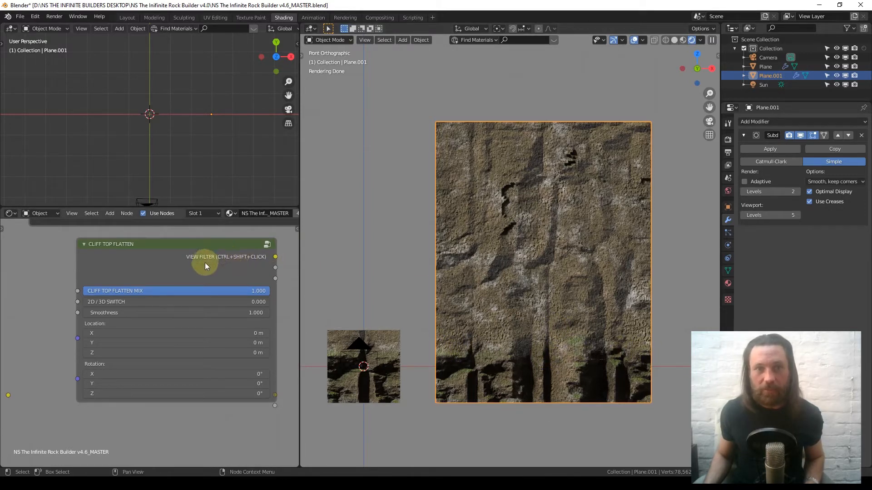
Preview the CLIFF TOP FLATTEN node's View Filter output, undo the preview to compare with the rock, and preview it again
{"action": "left_click", "coordinate": [124, 260], "text": "ctrl+shift"}
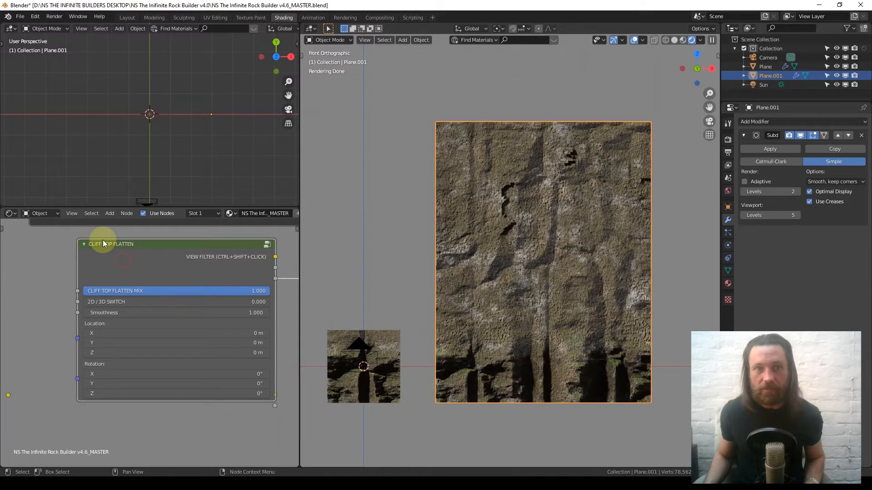
{"action": "left_click", "coordinate": [209, 264], "text": "ctrl+shift"}
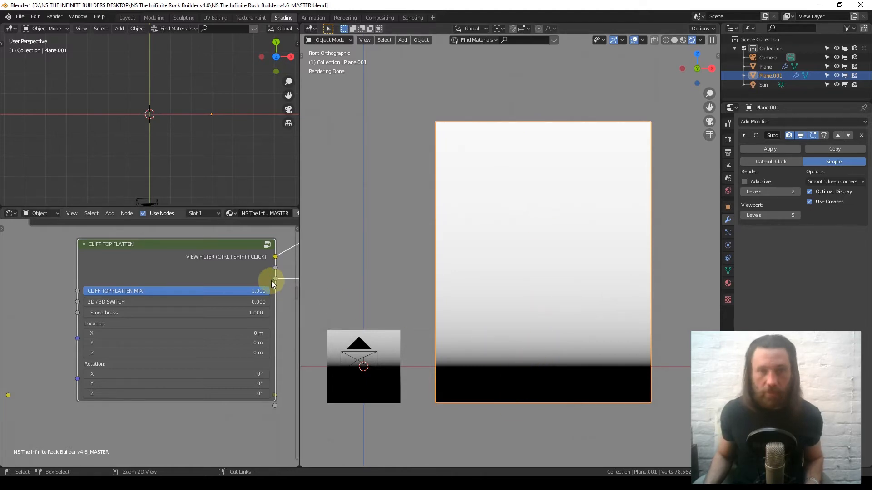
{"action": "key", "text": "ctrl+z"}
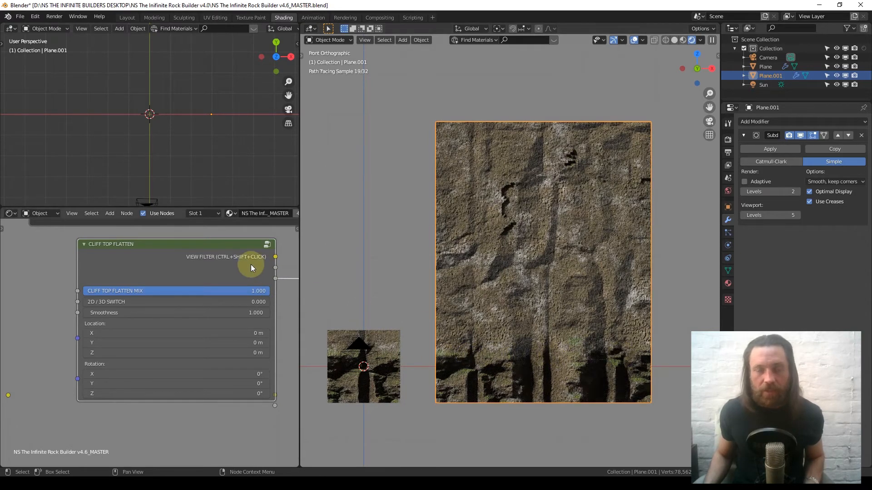
{"action": "left_click", "coordinate": [265, 276], "text": "ctrl+shift"}
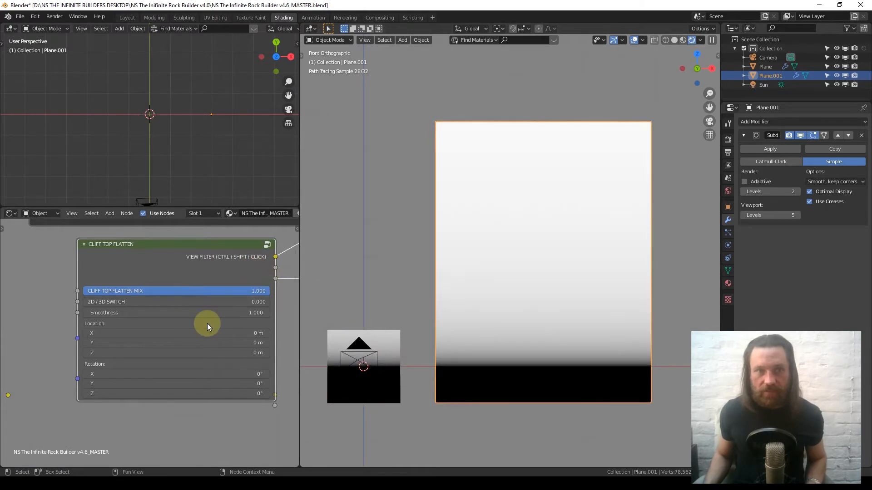
{"action": "scroll", "coordinate": [208, 309], "scroll_direction": "up", "scroll_amount": 3}
{"action": "middle_click_drag", "start_coordinate": [219, 296], "coordinate": [195, 312]}
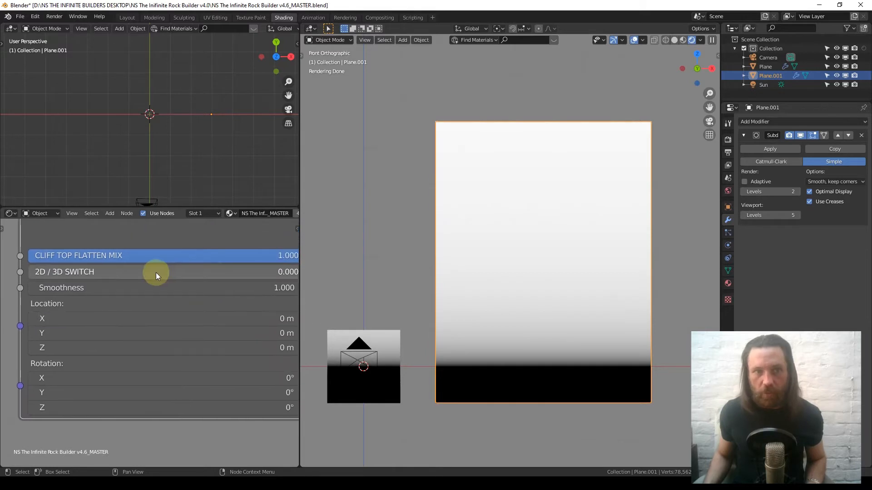
Add an ico sphere and move it about 11.26 m along X, past the large rock plane
{"action": "scroll", "coordinate": [498, 333], "scroll_direction": "down", "scroll_amount": 5}
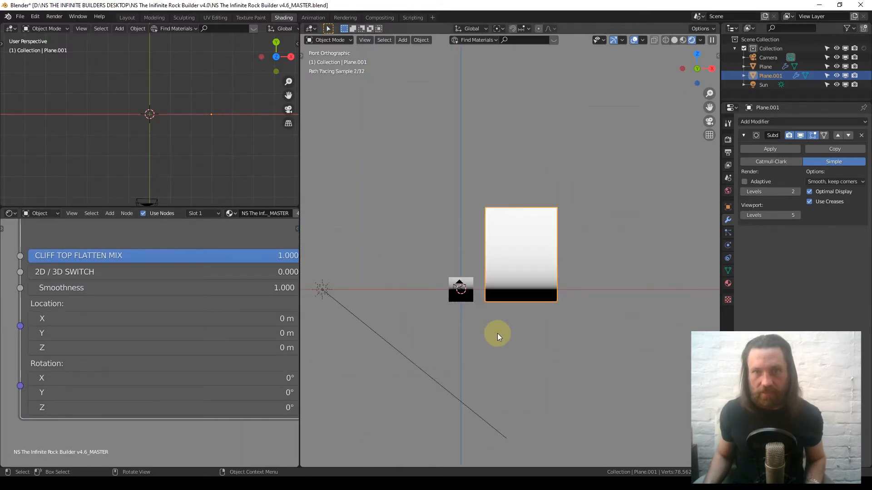
{"action": "key", "text": "shift+a"}
{"action": "mouse_move", "coordinate": [531, 262]}
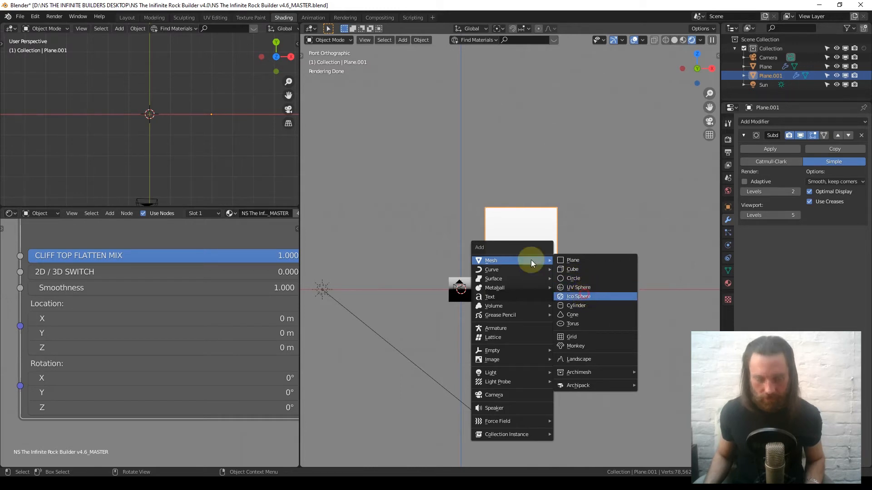
{"action": "left_click", "coordinate": [584, 295]}
{"action": "key", "text": "g"}
{"action": "key", "text": "x"}
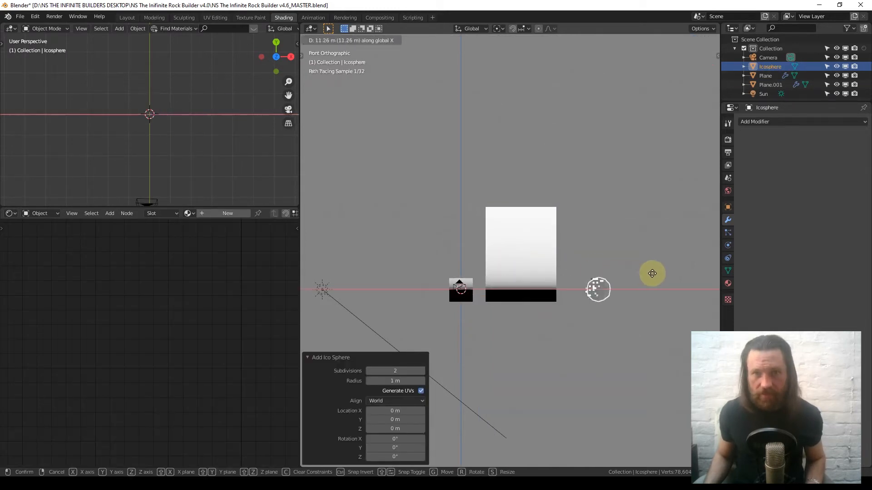
{"action": "left_click", "coordinate": [652, 273]}
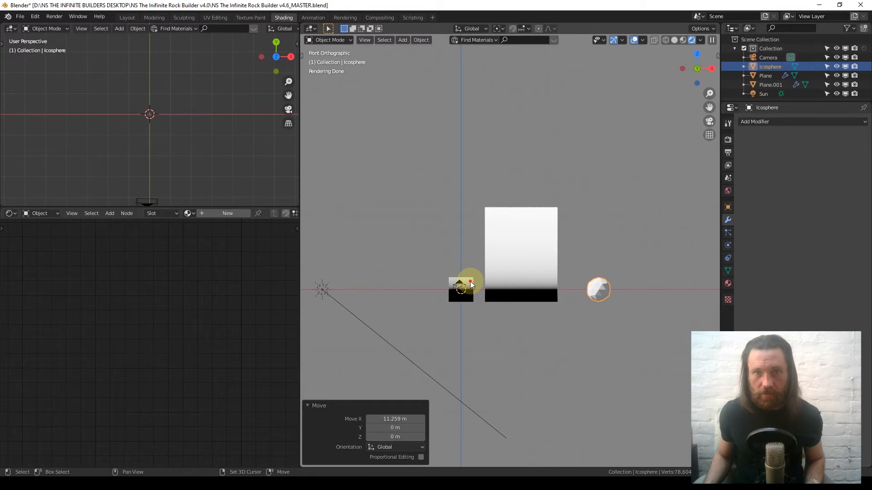
Link the original rock plane's material to the ico sphere
{"action": "left_click", "coordinate": [470, 281], "text": "shift"}
{"action": "key", "text": "q"}
{"action": "left_click", "coordinate": [415, 212]}
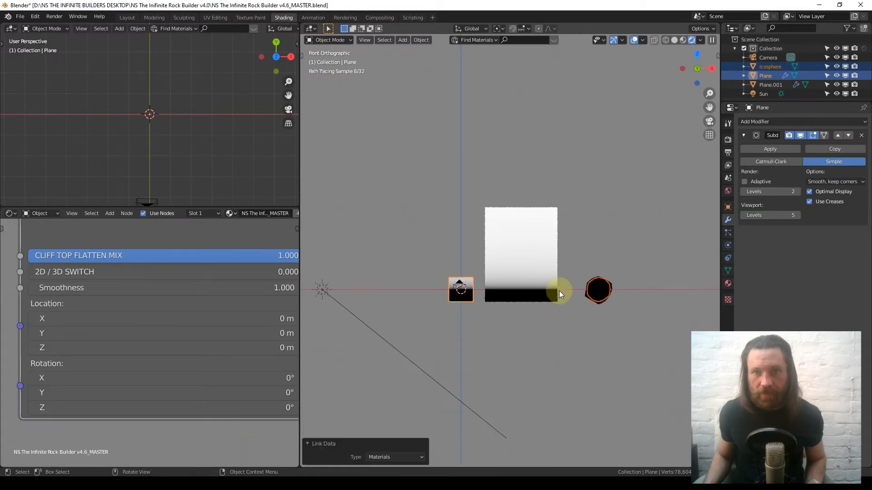
{"action": "scroll", "coordinate": [590, 295], "scroll_direction": "up", "scroll_amount": 5}
{"action": "middle_click_drag", "start_coordinate": [568, 293], "coordinate": [487, 247], "text": "shift"}
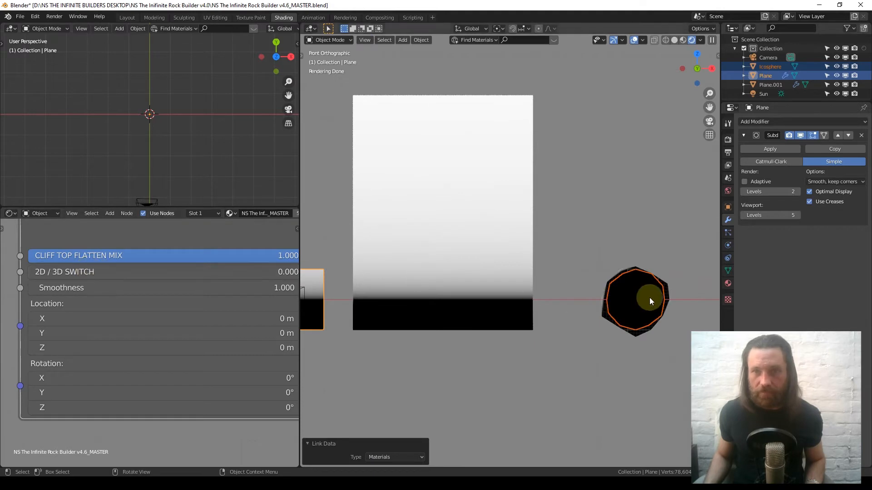
Try the CLIFF TOP FLATTEN node's 2D / 3D SWITCH at 1.000 on the ico sphere and restore it to 0.000
{"action": "middle_click_drag", "start_coordinate": [646, 298], "coordinate": [680, 303]}
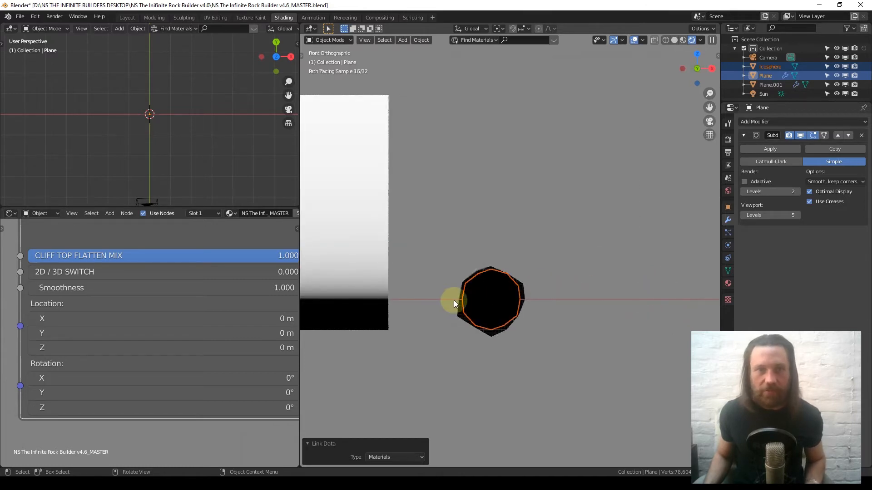
{"action": "left_click_drag", "start_coordinate": [109, 272], "coordinate": [402, 279]}
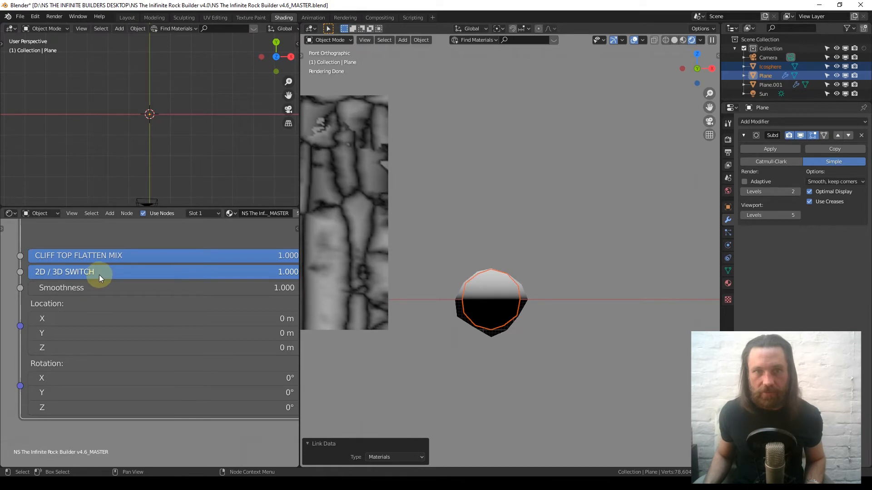
{"action": "middle_click_drag", "start_coordinate": [346, 274], "coordinate": [278, 254], "text": "shift"}
{"action": "left_click_drag", "start_coordinate": [182, 272], "coordinate": [28, 272]}
{"action": "middle_click_drag", "start_coordinate": [385, 260], "coordinate": [589, 263], "text": "shift"}
{"action": "key", "text": "x"}
{"action": "left_click", "coordinate": [684, 302]}
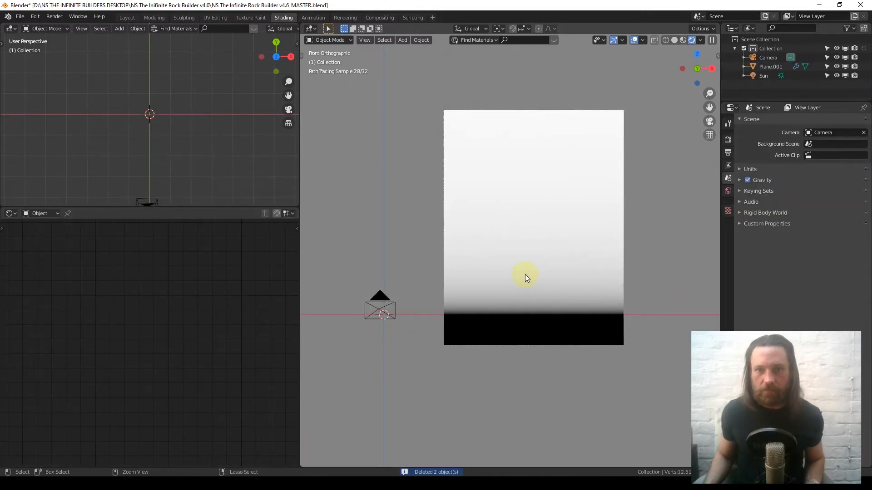
{"action": "key", "text": "ctrl+z"}
Delete the ico sphere and select the large rock plane
{"action": "left_click", "coordinate": [702, 305]}
{"action": "key", "text": "x"}
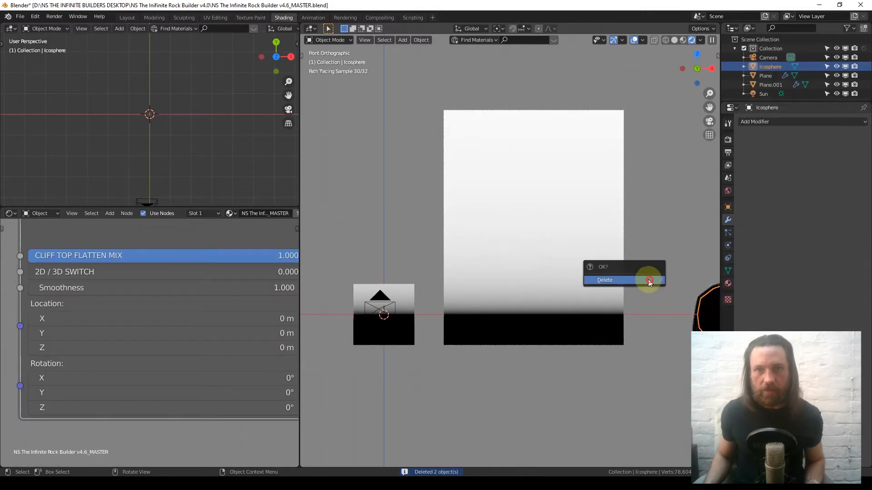
{"action": "left_click", "coordinate": [649, 280]}
{"action": "left_click", "coordinate": [509, 239]}
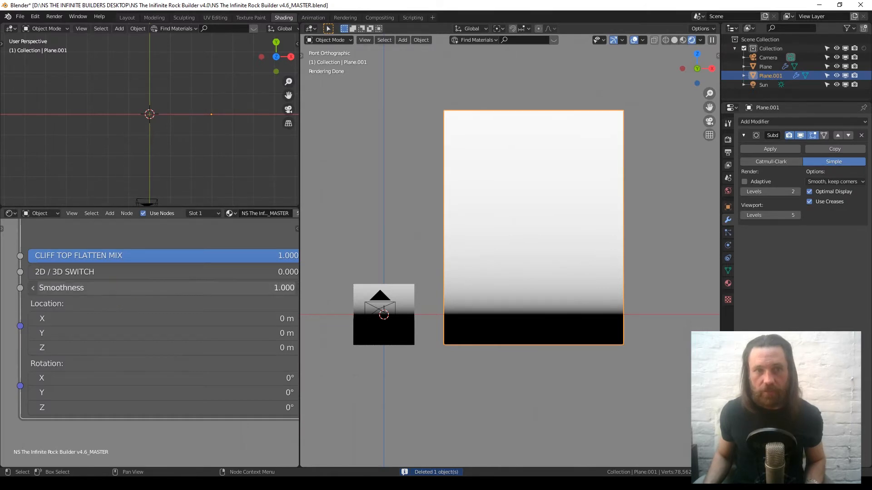
Try Smoothness values of 0.360, -1.250 and 0.5 on the CLIFF TOP FLATTEN node's mask, ending at 0.090
{"action": "left_click_drag", "start_coordinate": [163, 288], "coordinate": [184, 288]}
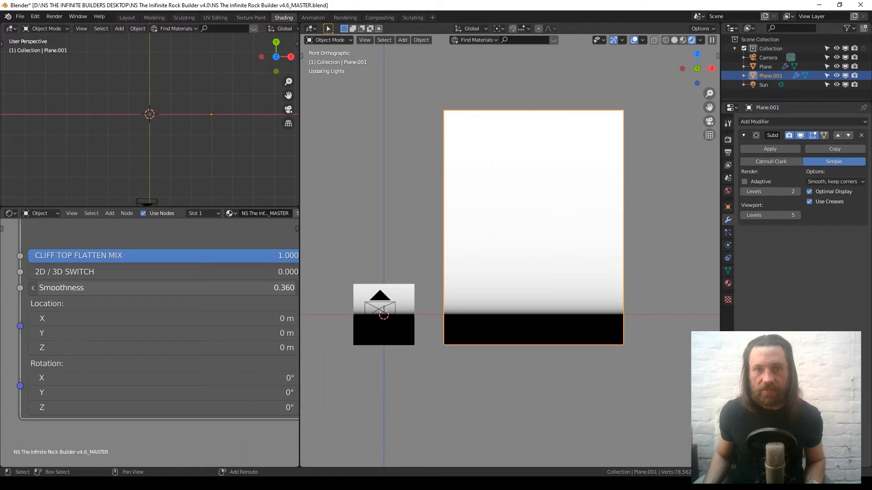
{"action": "left_click_drag", "start_coordinate": [218, 287], "coordinate": [185, 287], "text": "shift"}
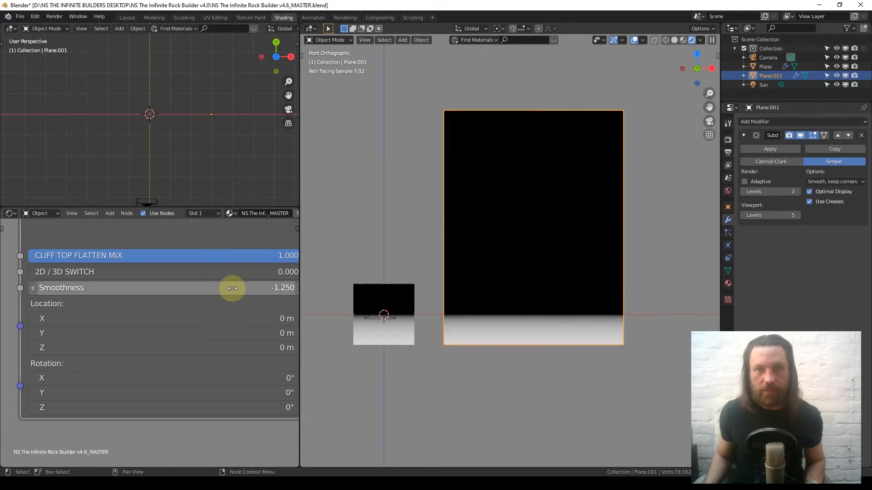
{"action": "left_click", "coordinate": [232, 289]}
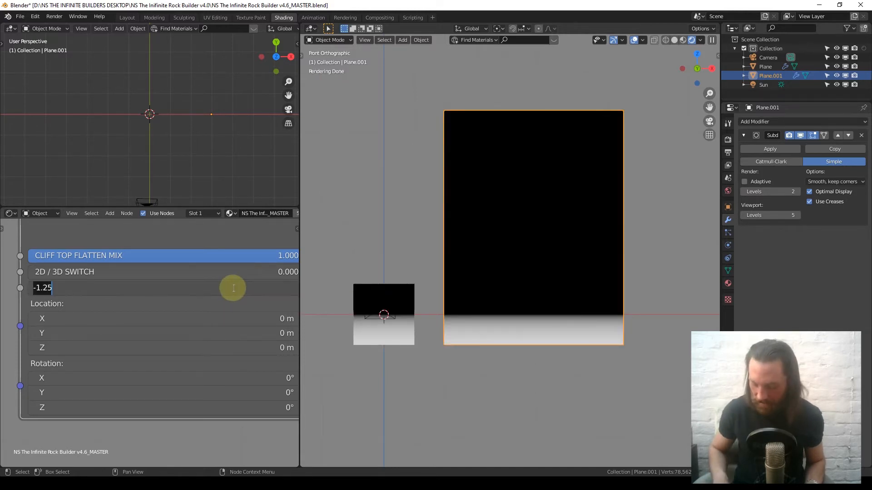
{"action": "type", "text": "0.5"}
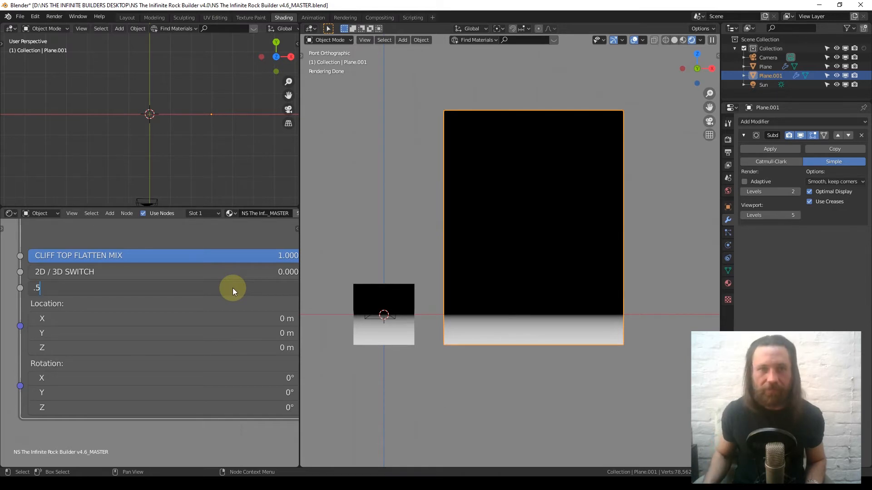
{"action": "key", "text": "Return"}
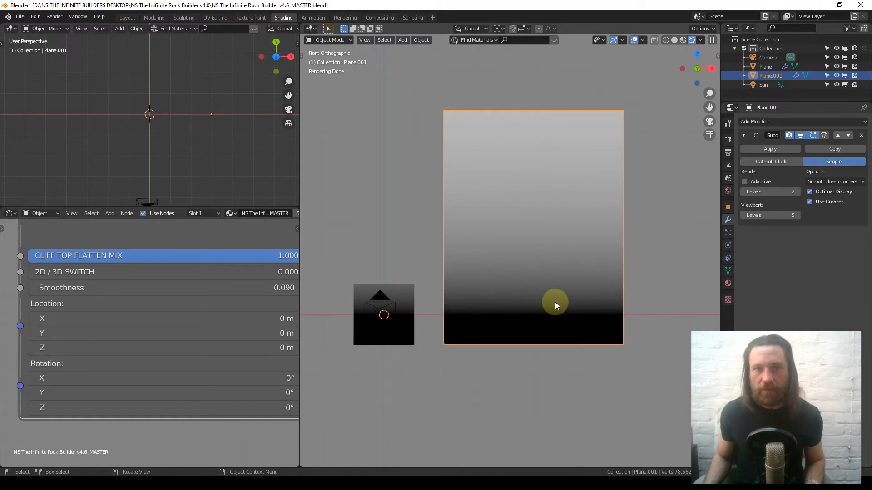
Reconnect the full rock shader from the RECONNECT HERE point and inspect the large rock plane from the side and front
{"action": "scroll", "coordinate": [196, 275], "scroll_direction": "down", "scroll_amount": 20}
{"action": "mouse_move", "coordinate": [207, 300]}
{"action": "middle_mouse_down"}
{"action": "mouse_move", "coordinate": [10, 241]}
{"action": "mouse_move", "coordinate": [206, 313]}
{"action": "middle_mouse_up"}
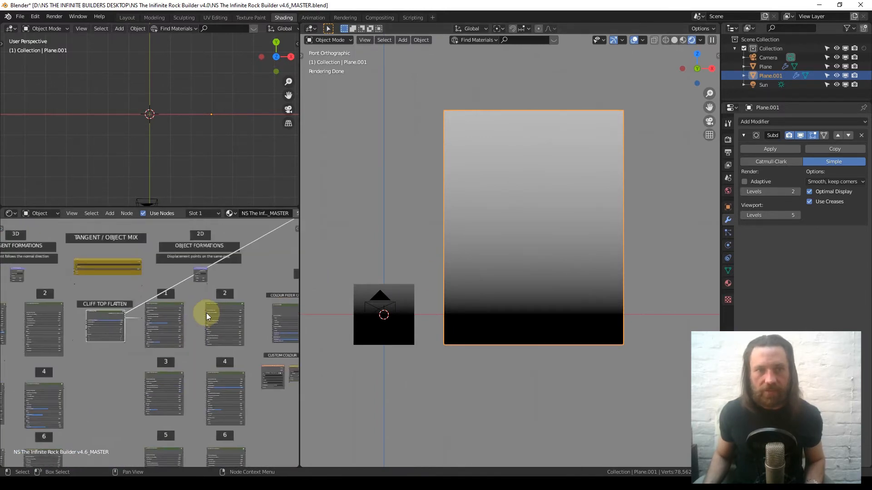
{"action": "scroll", "coordinate": [130, 292], "scroll_direction": "up", "scroll_amount": 12}
{"action": "middle_click_drag", "start_coordinate": [130, 292], "coordinate": [192, 317]}
{"action": "scroll", "coordinate": [159, 274], "scroll_direction": "up", "scroll_amount": 6}
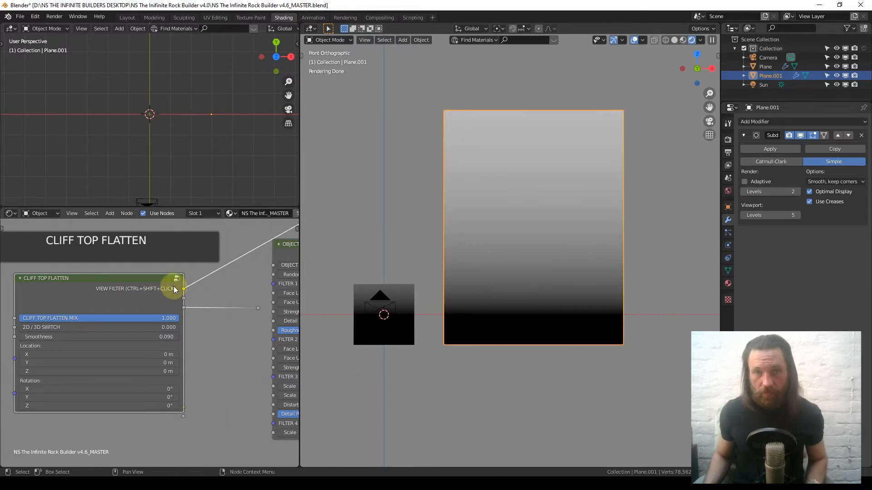
{"action": "scroll", "coordinate": [174, 290], "scroll_direction": "down", "scroll_amount": 5}
{"action": "middle_click_drag", "start_coordinate": [209, 331], "coordinate": [241, 454]}
{"action": "scroll", "coordinate": [194, 326], "scroll_direction": "up", "scroll_amount": 7}
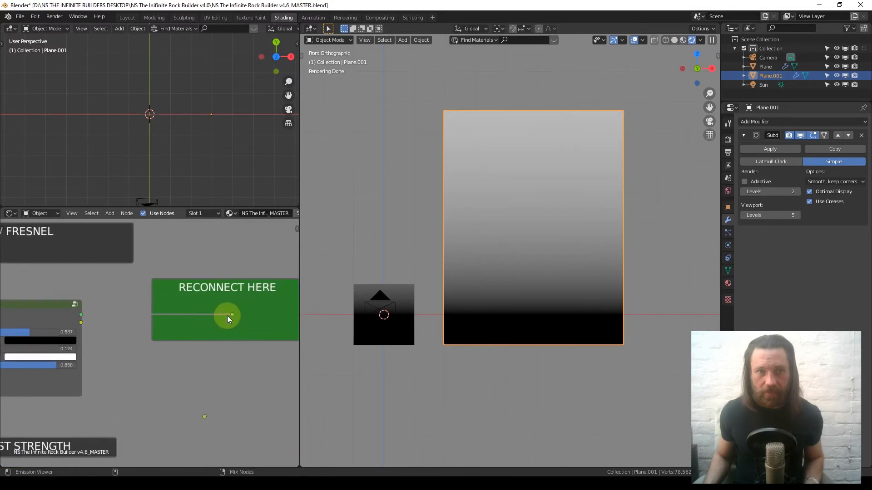
{"action": "left_click", "coordinate": [232, 315], "text": "ctrl+shift"}
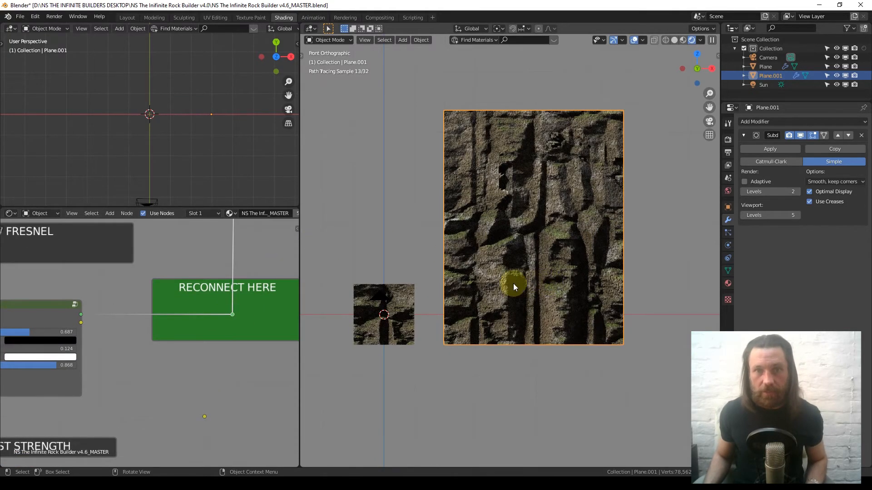
{"action": "mouse_move", "coordinate": [573, 278]}
{"action": "middle_mouse_down"}
{"action": "mouse_move", "coordinate": [528, 249]}
{"action": "mouse_move", "coordinate": [475, 249]}
{"action": "mouse_move", "coordinate": [475, 259]}
{"action": "middle_mouse_up"}
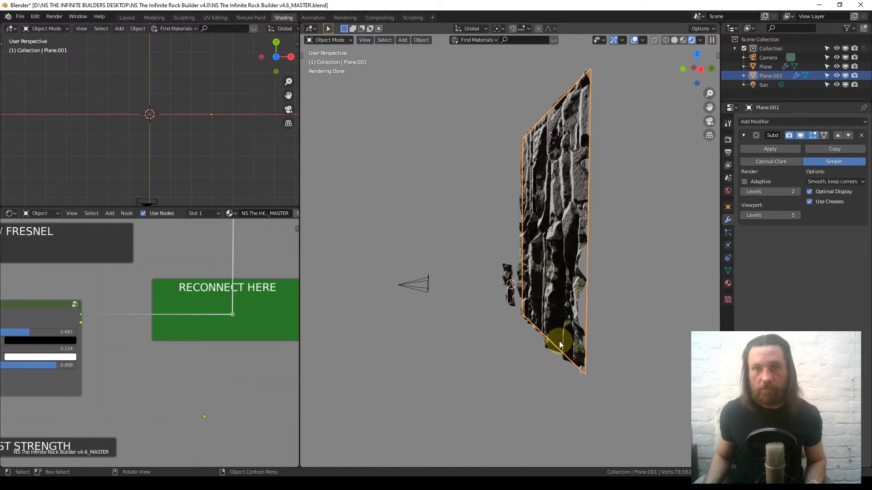
{"action": "middle_click_drag", "start_coordinate": [563, 139], "coordinate": [584, 212]}
{"action": "key", "text": "KP_1"}
{"action": "scroll", "coordinate": [216, 284], "scroll_direction": "down", "scroll_amount": 4}
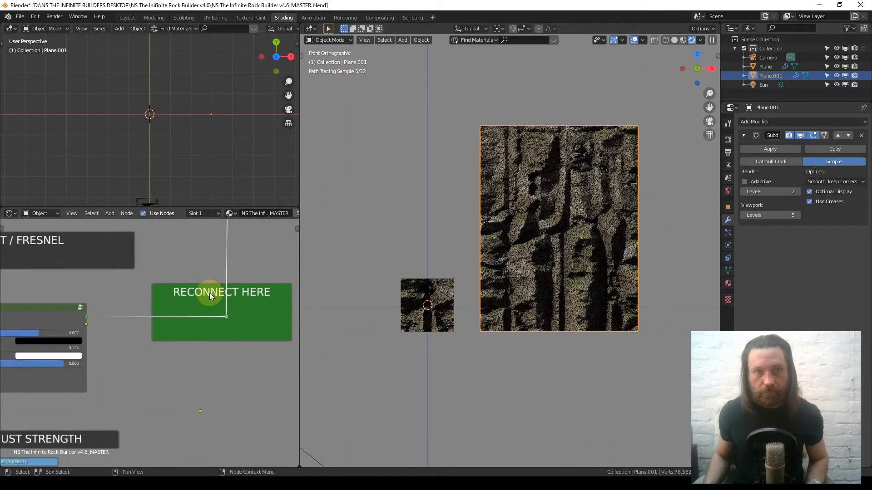
Set the CLIFF TOP FLATTEN node's Smoothness to 3 with the full rock shader displayed
{"action": "middle_click_drag", "start_coordinate": [195, 280], "coordinate": [268, 313]}
{"action": "middle_click_drag", "start_coordinate": [95, 286], "coordinate": [205, 317]}
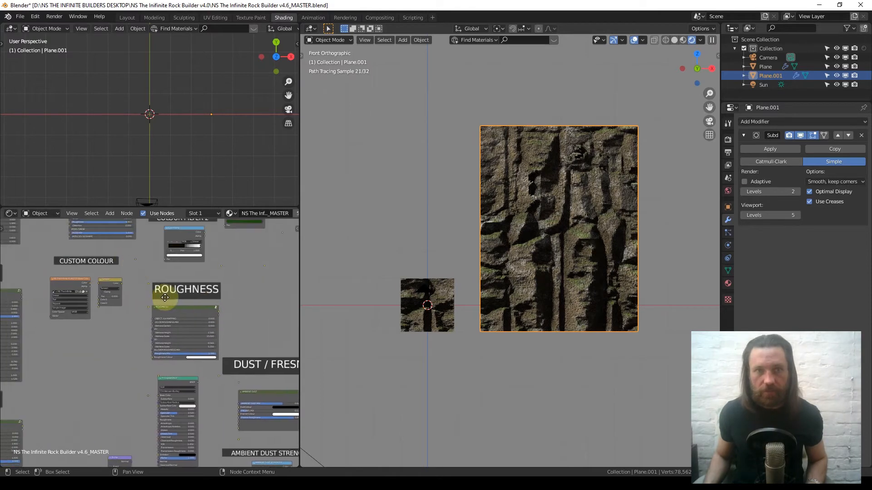
{"action": "middle_click_drag", "start_coordinate": [121, 240], "coordinate": [184, 314]}
{"action": "scroll", "coordinate": [184, 315], "scroll_direction": "up", "scroll_amount": 6}
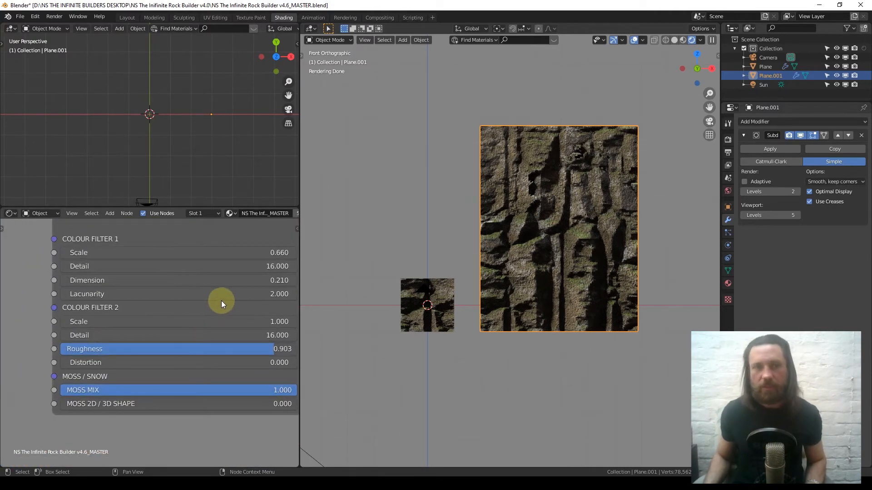
{"action": "scroll", "coordinate": [195, 311], "scroll_direction": "down", "scroll_amount": 2}
{"action": "scroll", "coordinate": [196, 311], "scroll_direction": "down", "scroll_amount": 2}
{"action": "middle_click_drag", "start_coordinate": [146, 307], "coordinate": [218, 282]}
{"action": "scroll", "coordinate": [230, 325], "scroll_direction": "up", "scroll_amount": 1}
{"action": "scroll", "coordinate": [218, 284], "scroll_direction": "up", "scroll_amount": 5}
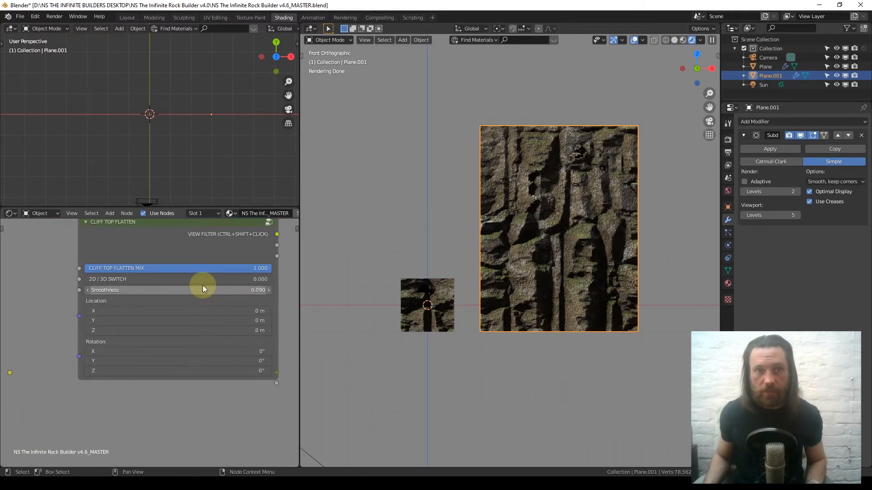
{"action": "middle_click_drag", "start_coordinate": [183, 284], "coordinate": [177, 285]}
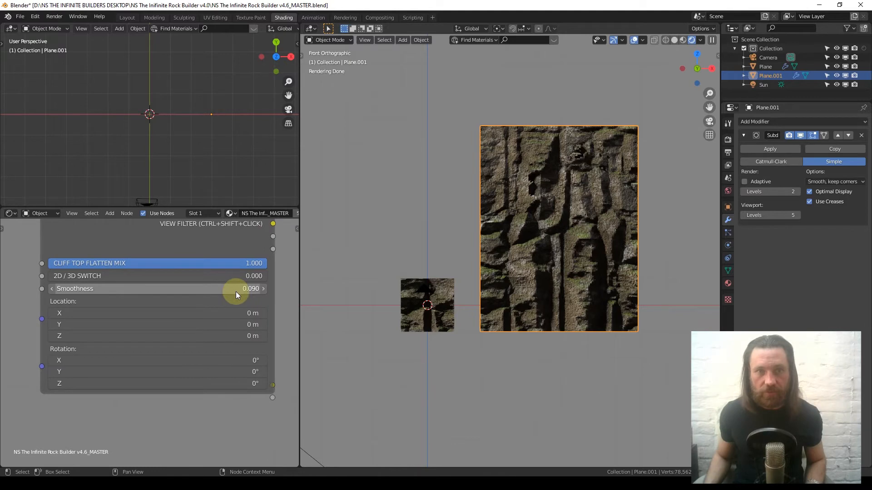
{"action": "left_click", "coordinate": [236, 287]}
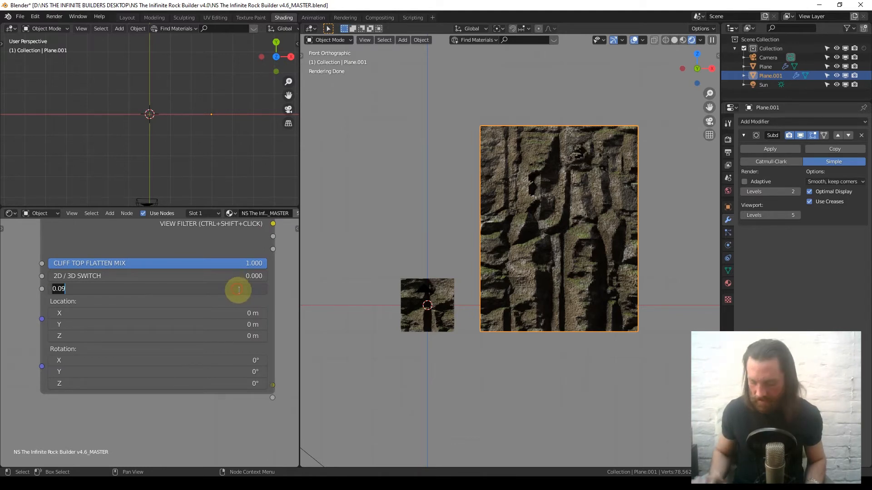
{"action": "type", "text": "3"}
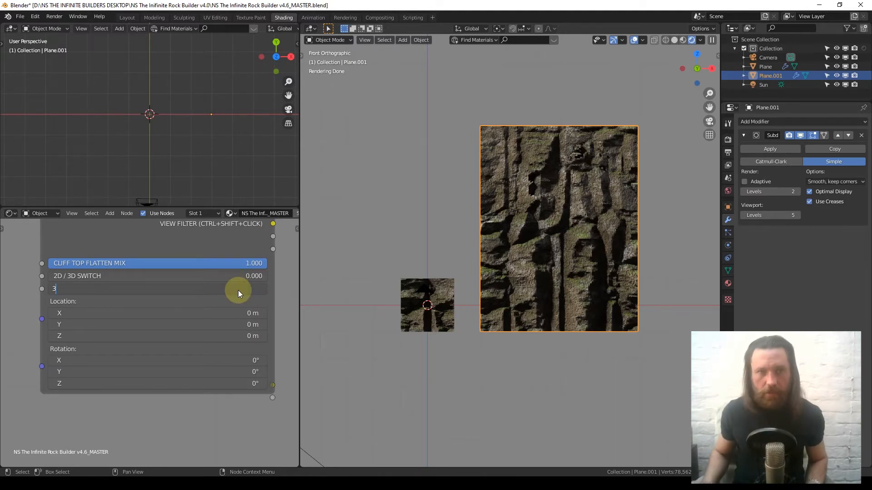
{"action": "key", "text": "Return"}
Preview the CLIFF TOP FLATTEN node's View Filter output and set its Smoothness to -3
{"action": "scroll", "coordinate": [220, 270], "scroll_direction": "down", "scroll_amount": 1}
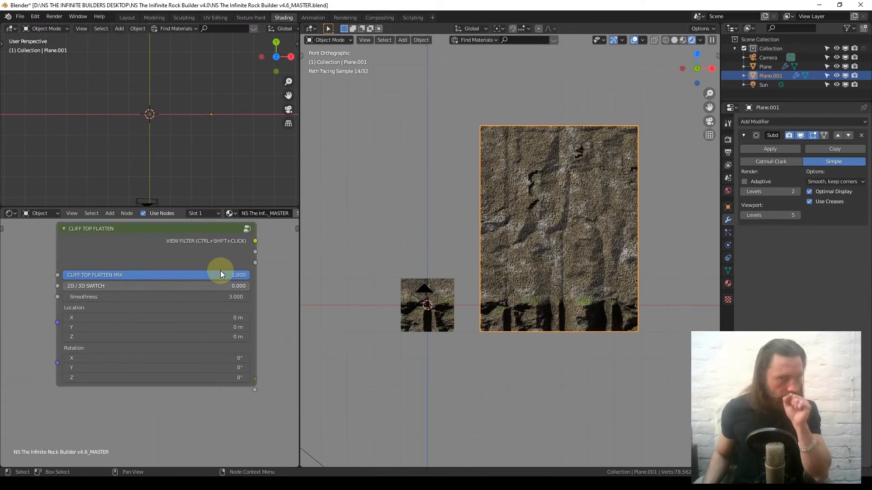
{"action": "left_click", "coordinate": [226, 249], "text": "ctrl+shift"}
{"action": "scroll", "coordinate": [216, 264], "scroll_direction": "up", "scroll_amount": 1}
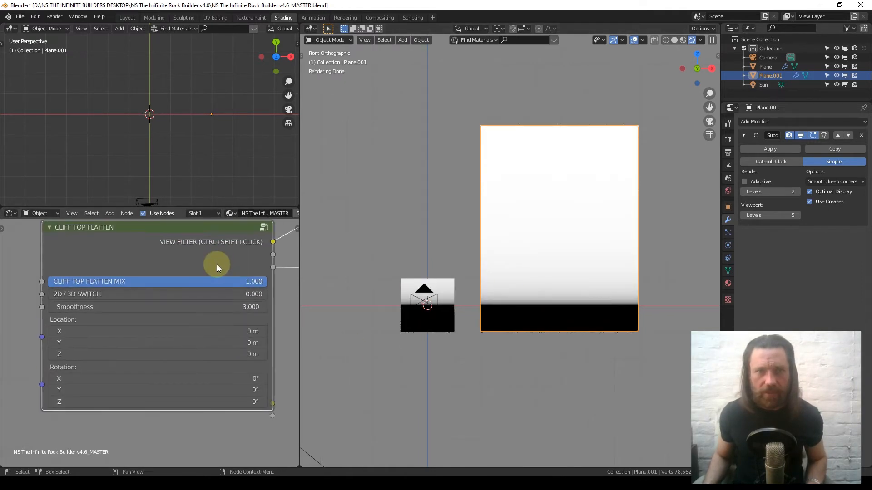
{"action": "scroll", "coordinate": [225, 314], "scroll_direction": "up", "scroll_amount": 1}
{"action": "left_click", "coordinate": [226, 312]}
{"action": "type", "text": "-3"}
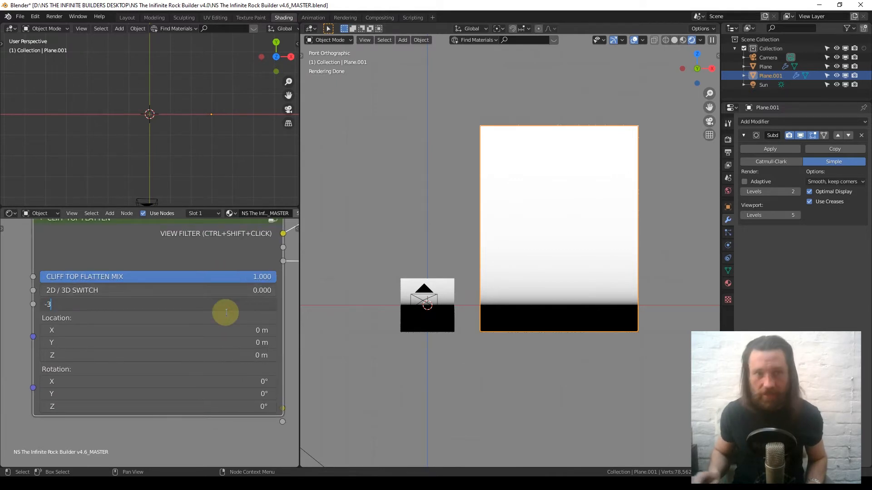
{"action": "key", "text": "Return"}
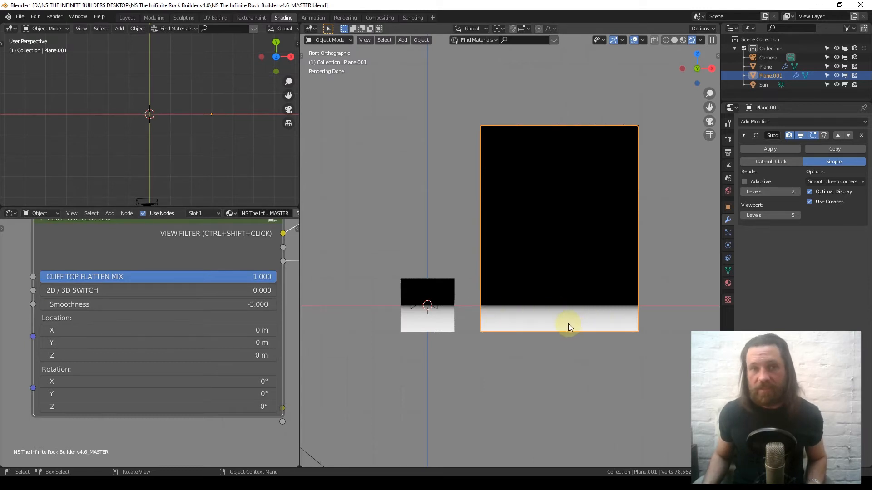
Switch from the mask preview back to the full rock shader at the RECONNECT HERE point
{"action": "scroll", "coordinate": [227, 304], "scroll_direction": "down", "scroll_amount": 6}
{"action": "scroll", "coordinate": [189, 417], "scroll_direction": "up", "scroll_amount": 4}
{"action": "middle_click_drag", "start_coordinate": [189, 416], "coordinate": [266, 297]}
{"action": "scroll", "coordinate": [188, 384], "scroll_direction": "up", "scroll_amount": 2}
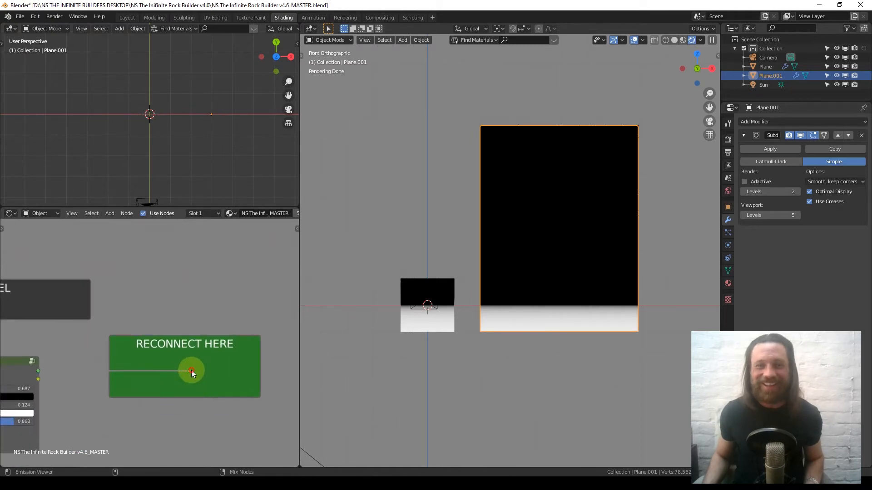
{"action": "left_click", "coordinate": [192, 370], "text": "ctrl+shift"}
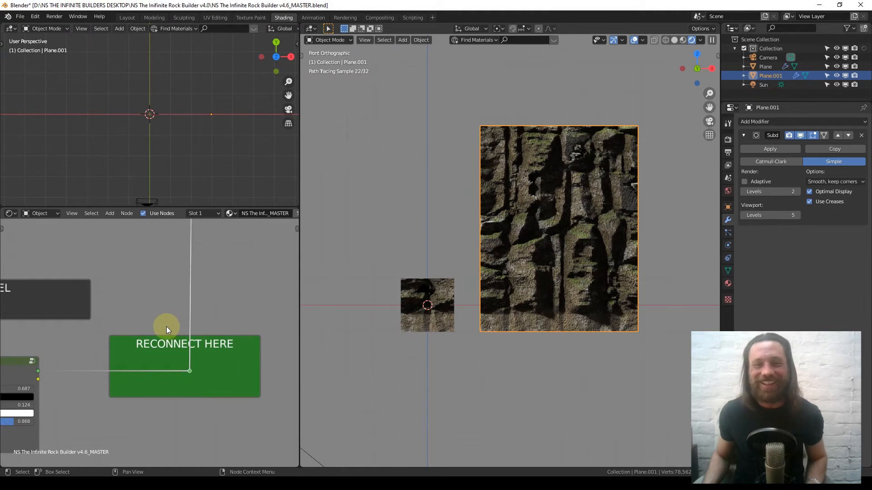
Return to the CLIFF TOP FLATTEN node and examine how the flattening affects the base of both rock planes
{"action": "scroll", "coordinate": [166, 326], "scroll_direction": "down", "scroll_amount": 4}
{"action": "mouse_move", "coordinate": [147, 315]}
{"action": "middle_mouse_down"}
{"action": "mouse_move", "coordinate": [233, 324]}
{"action": "mouse_move", "coordinate": [212, 305]}
{"action": "middle_mouse_up"}
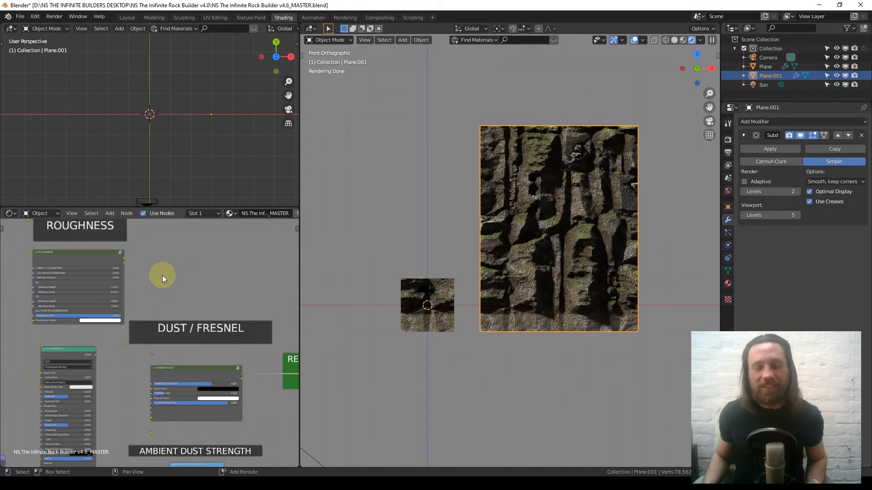
{"action": "mouse_move", "coordinate": [162, 275]}
{"action": "middle_mouse_down"}
{"action": "mouse_move", "coordinate": [253, 302]}
{"action": "mouse_move", "coordinate": [113, 345]}
{"action": "mouse_move", "coordinate": [192, 437]}
{"action": "mouse_move", "coordinate": [277, 245]}
{"action": "middle_mouse_up"}
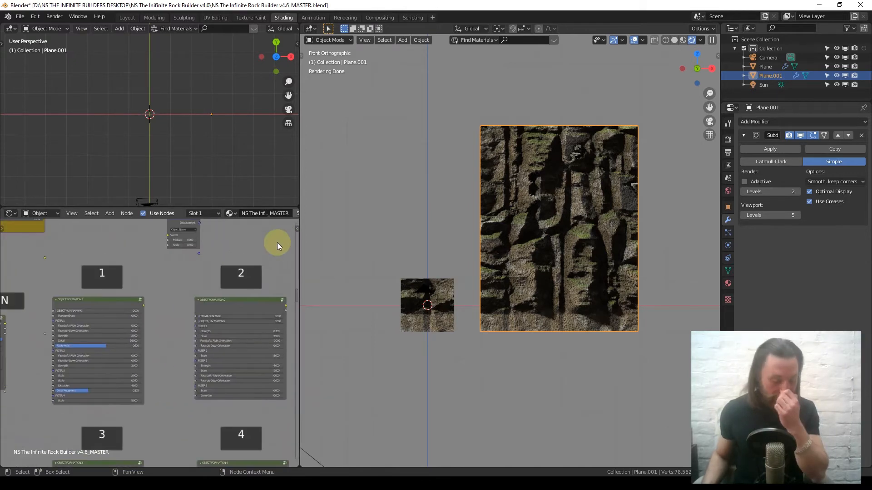
{"action": "middle_click_drag", "start_coordinate": [171, 280], "coordinate": [285, 296]}
{"action": "middle_click_drag", "start_coordinate": [173, 305], "coordinate": [224, 302]}
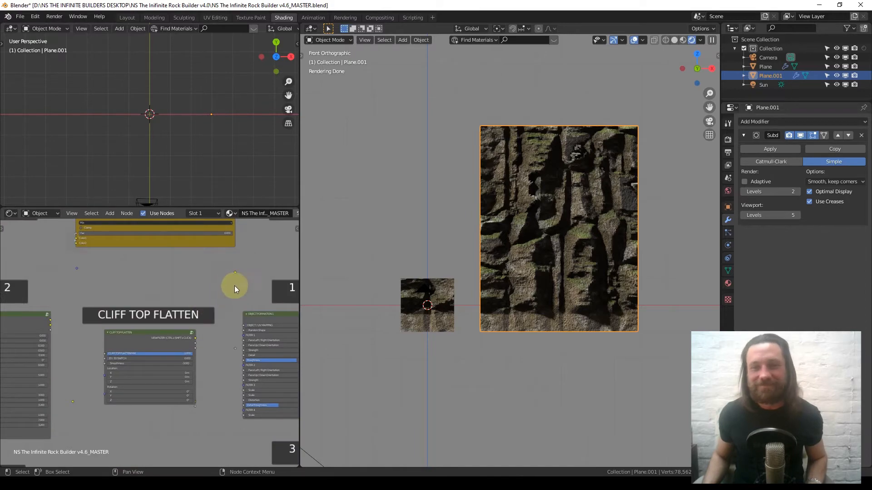
{"action": "scroll", "coordinate": [487, 319], "scroll_direction": "up", "scroll_amount": 3}
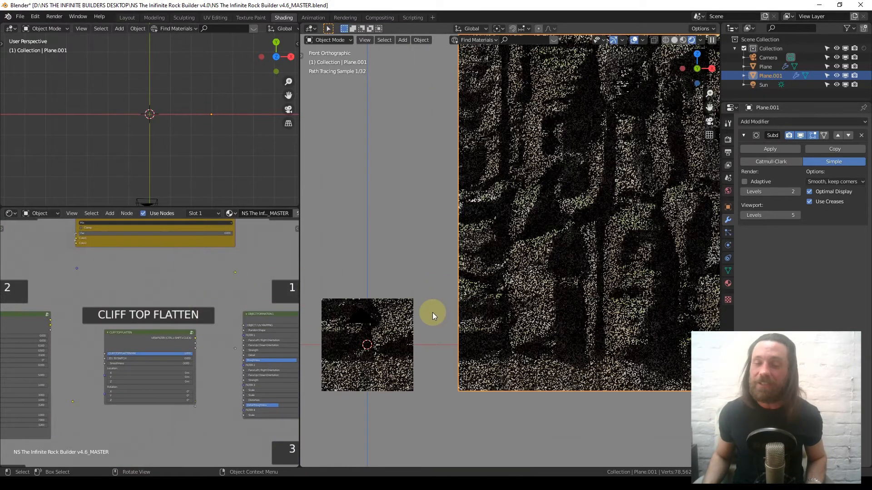
{"action": "scroll", "coordinate": [435, 313], "scroll_direction": "down", "scroll_amount": 4}
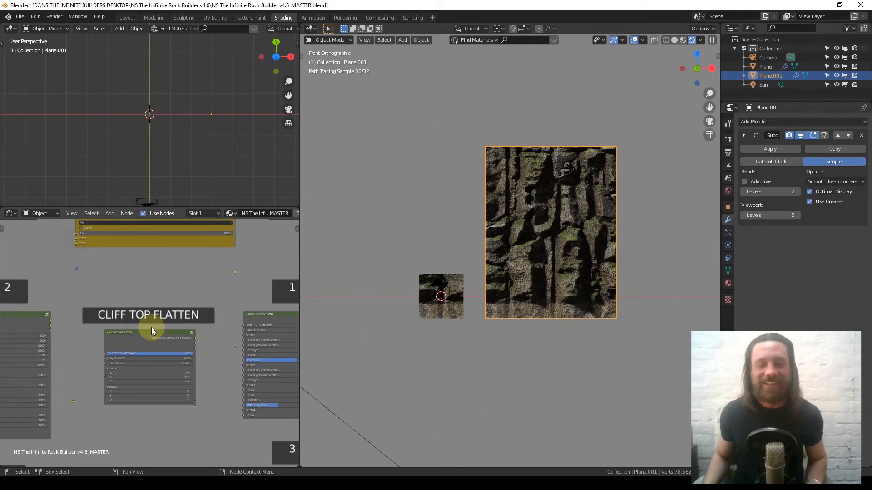
{"action": "scroll", "coordinate": [151, 327], "scroll_direction": "up", "scroll_amount": 4}
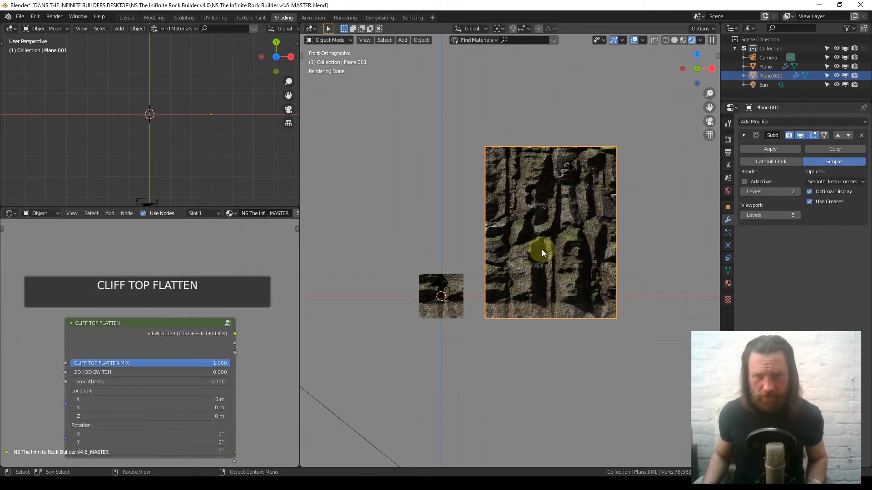
{"action": "scroll", "coordinate": [541, 249], "scroll_direction": "up", "scroll_amount": 4}
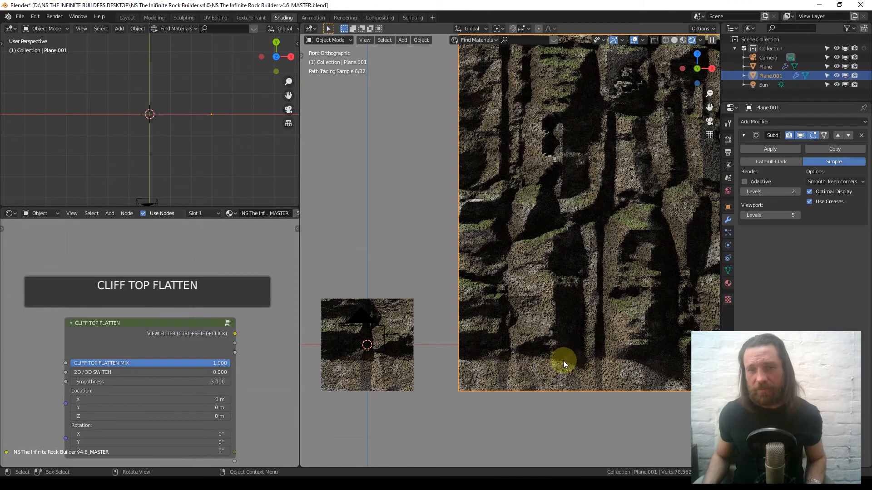
{"action": "scroll", "coordinate": [522, 368], "scroll_direction": "down", "scroll_amount": 2}
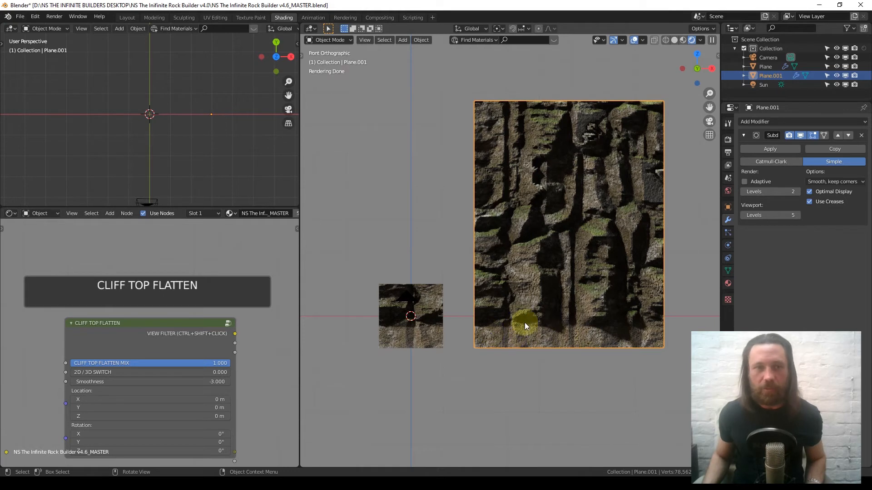
Try Smoothness values of 0.25 and -0.25 on the CLIFF TOP FLATTEN node with the full rock shader displayed
{"action": "scroll", "coordinate": [111, 334], "scroll_direction": "up", "scroll_amount": 3}
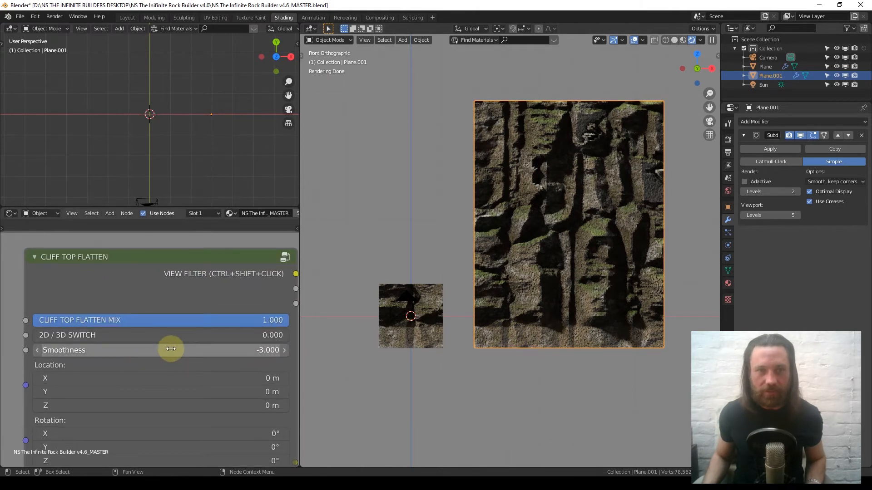
{"action": "left_click", "coordinate": [171, 349]}
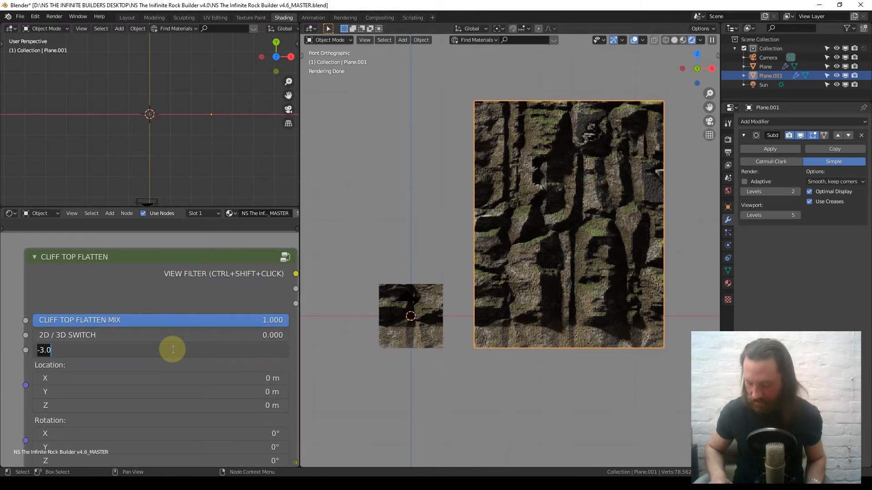
{"action": "type", "text": ".25"}
{"action": "key", "text": "Return"}
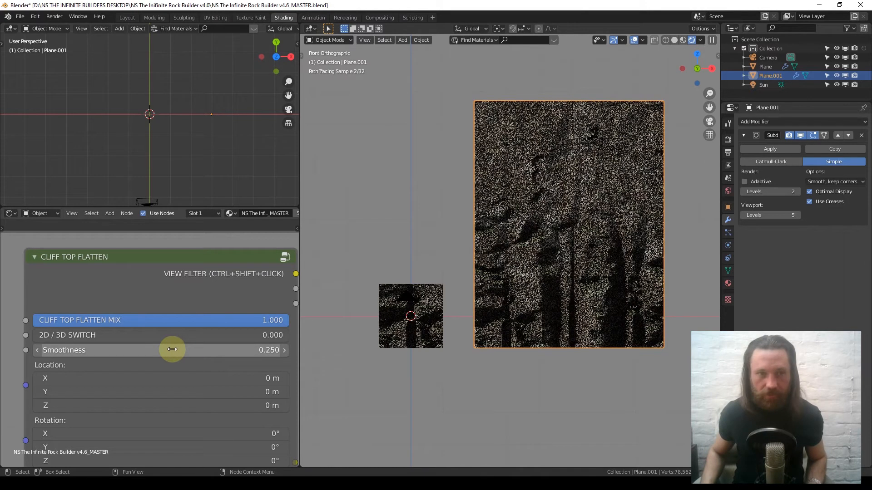
{"action": "left_click", "coordinate": [174, 350]}
{"action": "type", "text": "-0.2"}
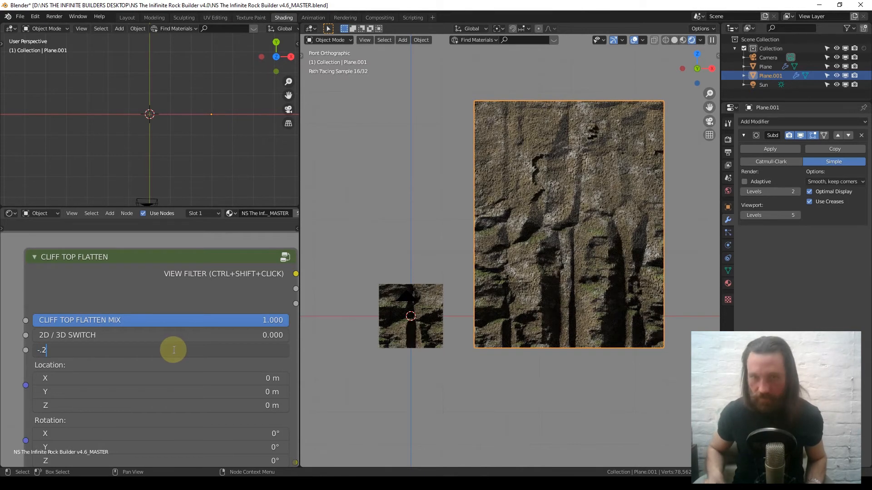
{"action": "type", "text": "5"}
{"action": "key", "text": "Return"}
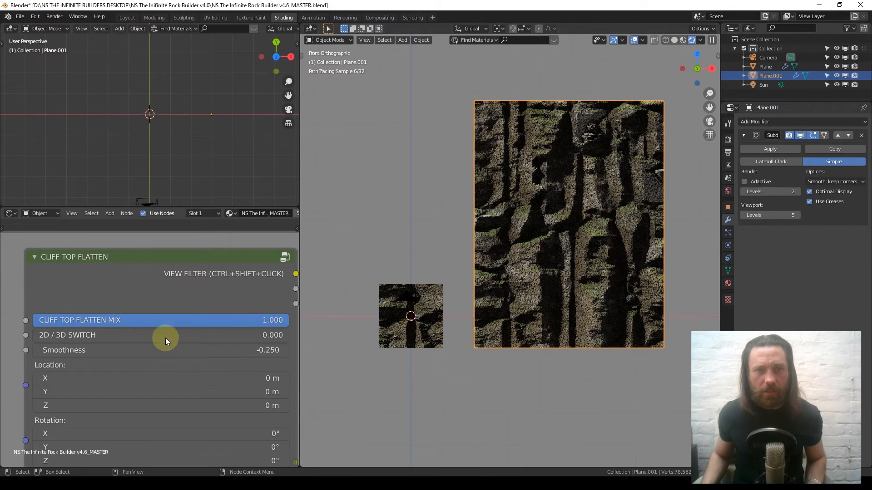
Try Smoothness values of -0.5 and -0.8 on the CLIFF TOP FLATTEN node and inspect the rock planes at an angle
{"action": "left_click", "coordinate": [213, 351]}
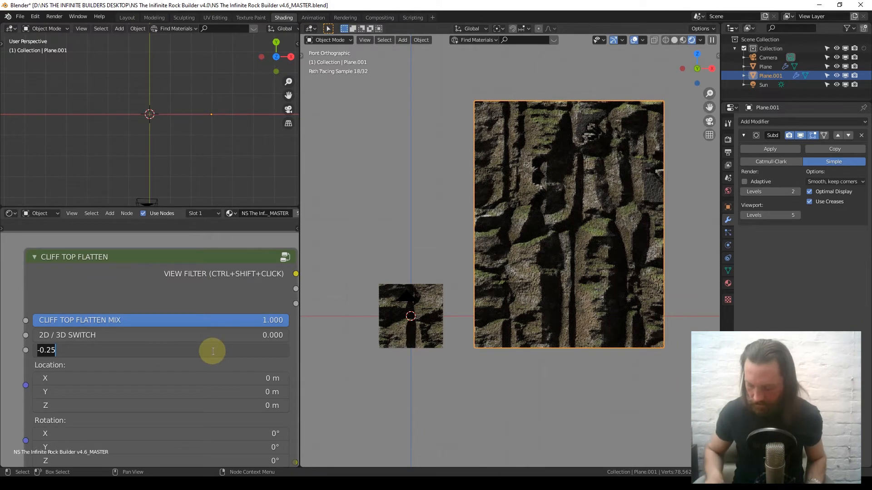
{"action": "type", "text": "-0.5"}
{"action": "key", "text": "Return"}
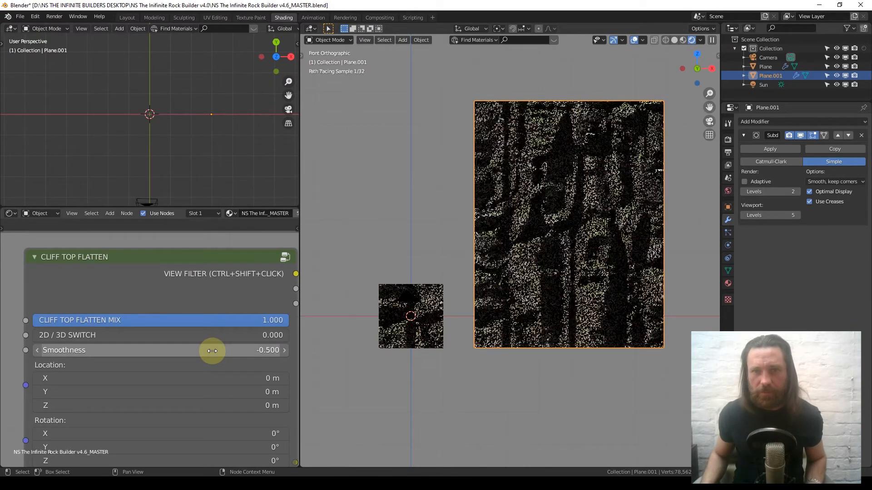
{"action": "left_click", "coordinate": [213, 351]}
{"action": "key", "text": "Escape"}
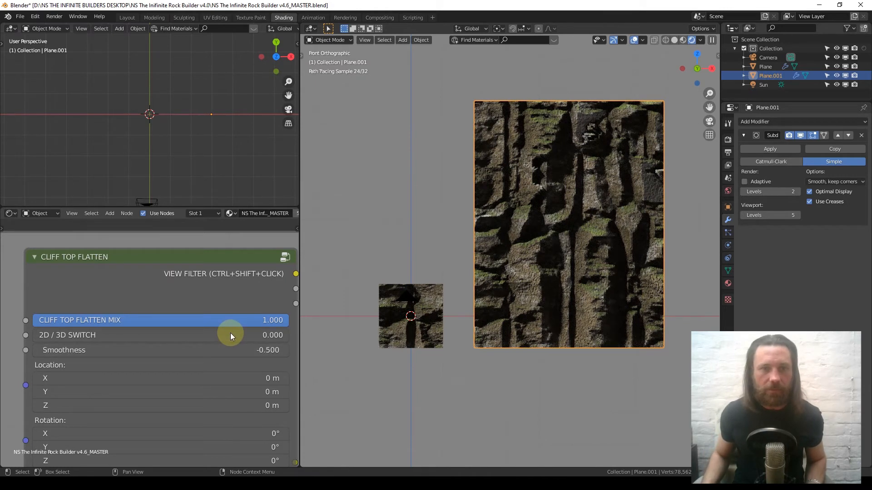
{"action": "left_click", "coordinate": [232, 354]}
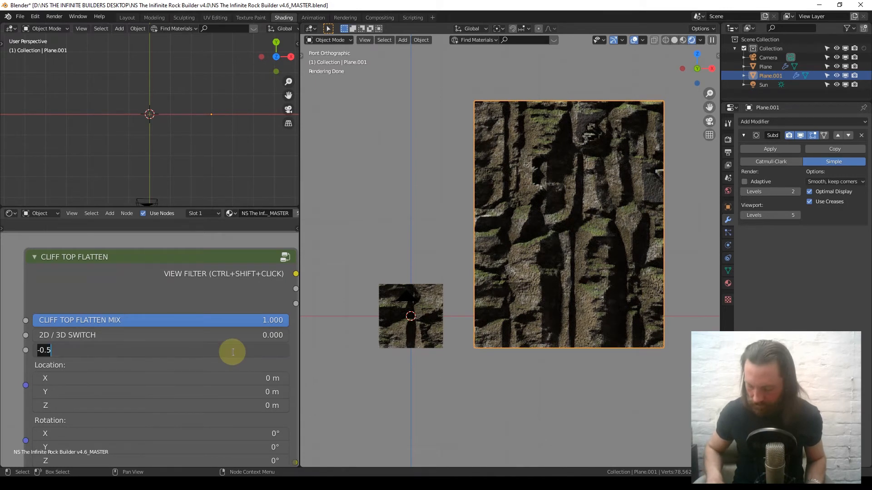
{"action": "key", "text": "Return"}
{"action": "middle_click_drag", "start_coordinate": [480, 307], "coordinate": [536, 380]}
{"action": "mouse_move", "coordinate": [529, 334]}
{"action": "middle_mouse_down"}
{"action": "mouse_move", "coordinate": [616, 337]}
{"action": "mouse_move", "coordinate": [589, 335]}
{"action": "middle_mouse_up"}
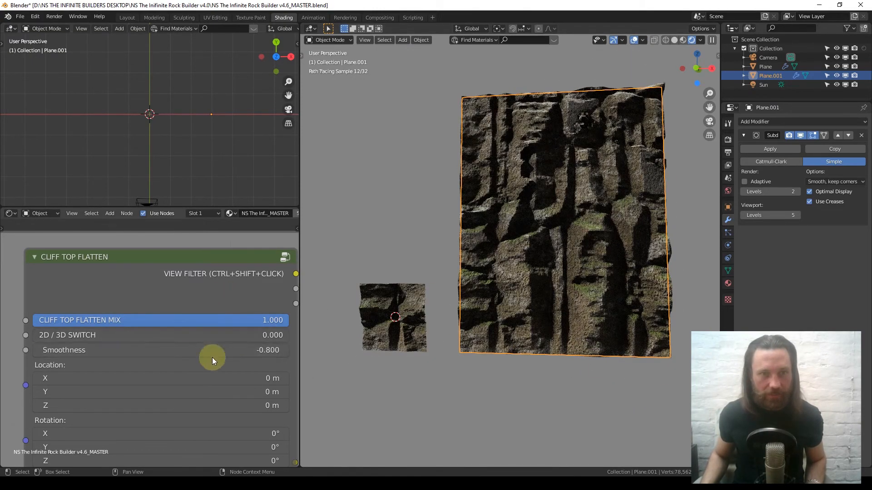
Set the CLIFF TOP FLATTEN node's Smoothness to 1 and preview its View Filter mask in front view
{"action": "left_click", "coordinate": [189, 352]}
{"action": "type", "text": "-0.8"}
{"action": "key", "text": "Return"}
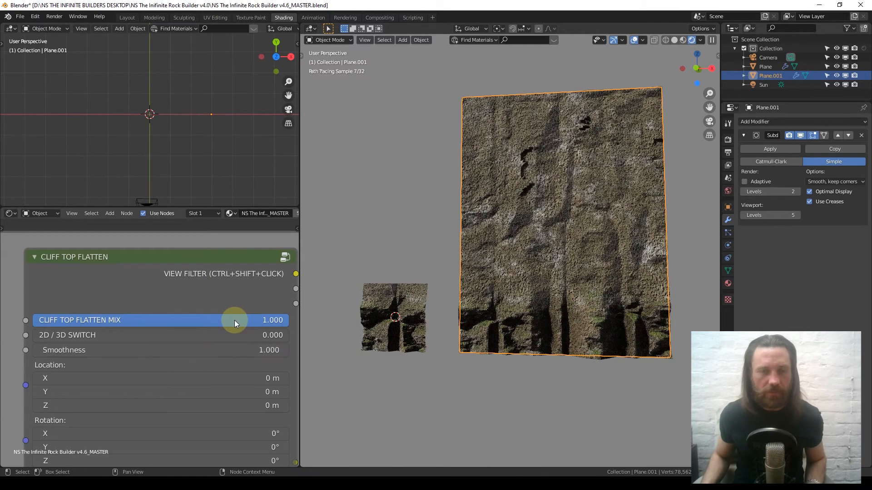
{"action": "left_click", "coordinate": [247, 278], "text": "ctrl+shift"}
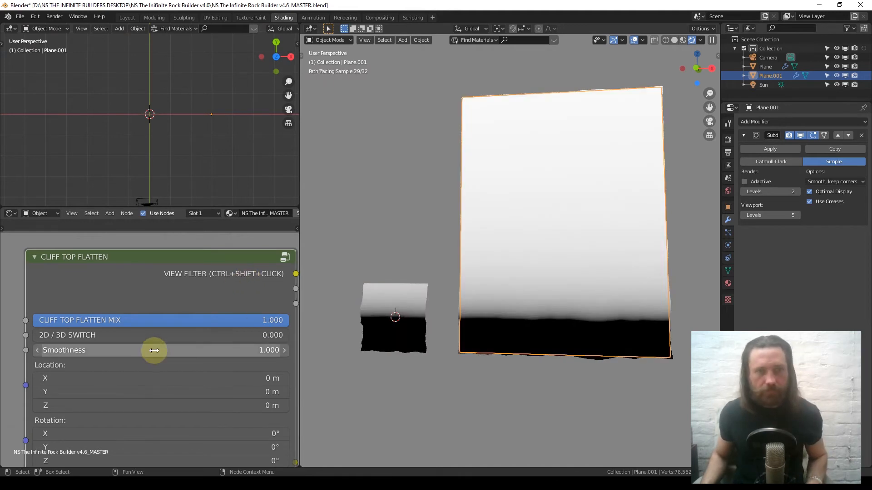
{"action": "scroll", "coordinate": [151, 350], "scroll_direction": "down", "scroll_amount": 2}
{"action": "middle_click_drag", "start_coordinate": [183, 396], "coordinate": [176, 339]}
{"action": "key", "text": "KP_1"}
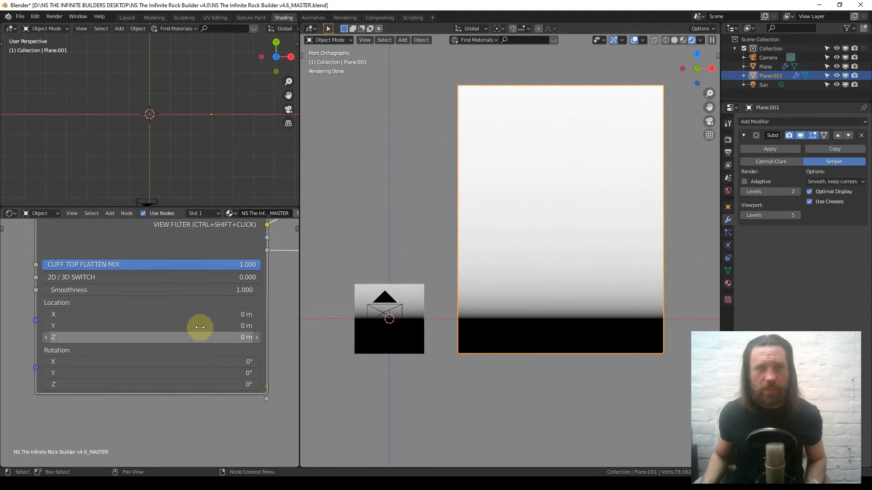
Move the flatten mask up the large plane by setting the node's Location Y to -4.2 m
{"action": "middle_click_drag", "start_coordinate": [204, 316], "coordinate": [210, 298]}
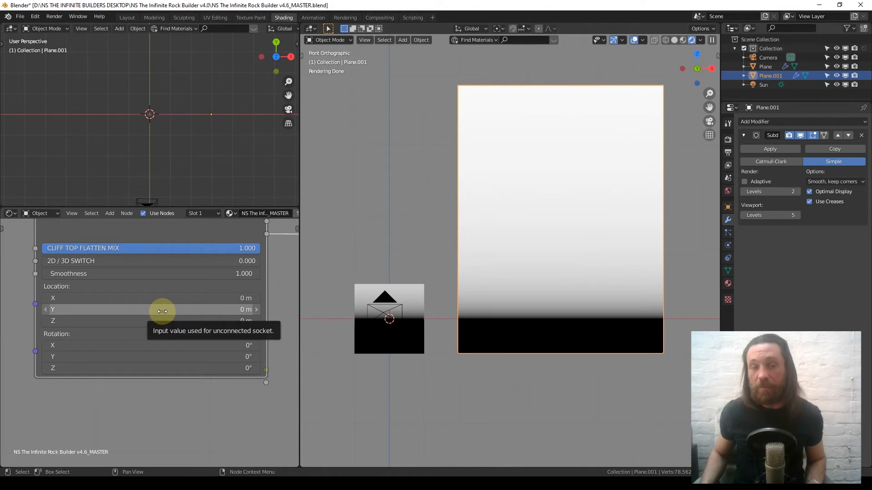
{"action": "left_click_drag", "start_coordinate": [162, 312], "coordinate": [162, 312]}
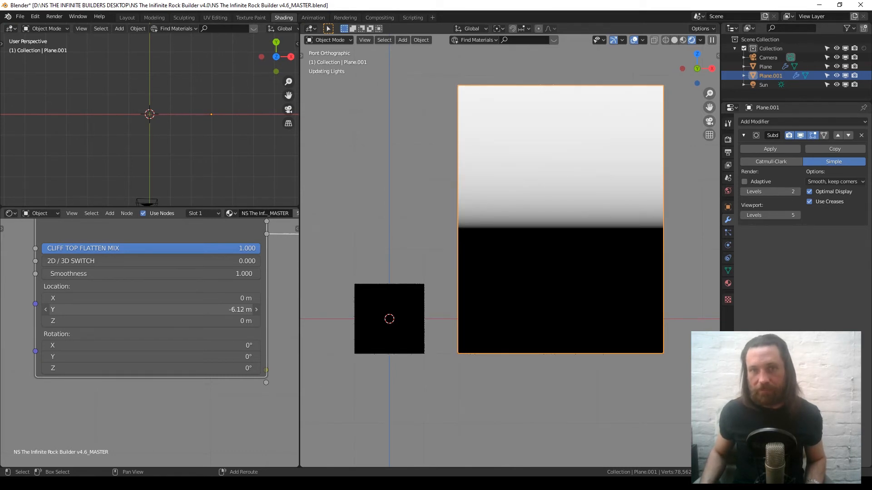
{"action": "key", "text": "BackSpace"}
{"action": "left_click_drag", "start_coordinate": [149, 309], "coordinate": [149, 308]}
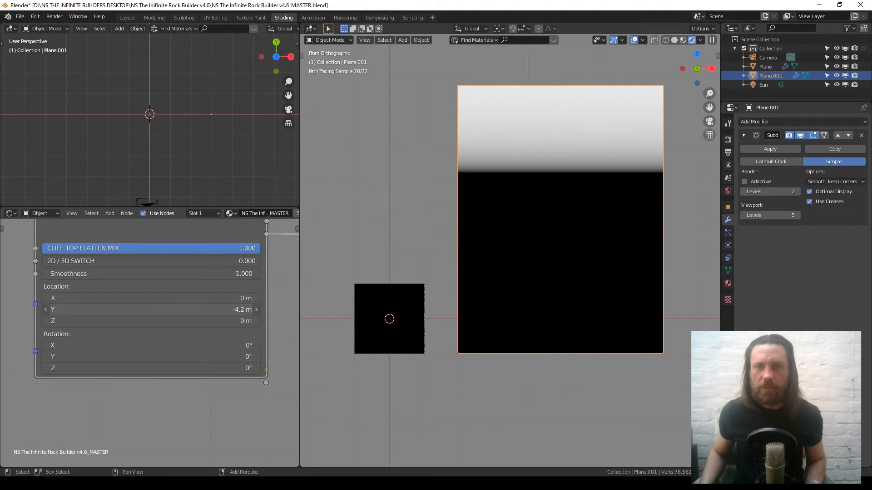
Soften the previewed mask's gradient with Smoothness values of 0.5 and 0.25
{"action": "left_click", "coordinate": [112, 274]}
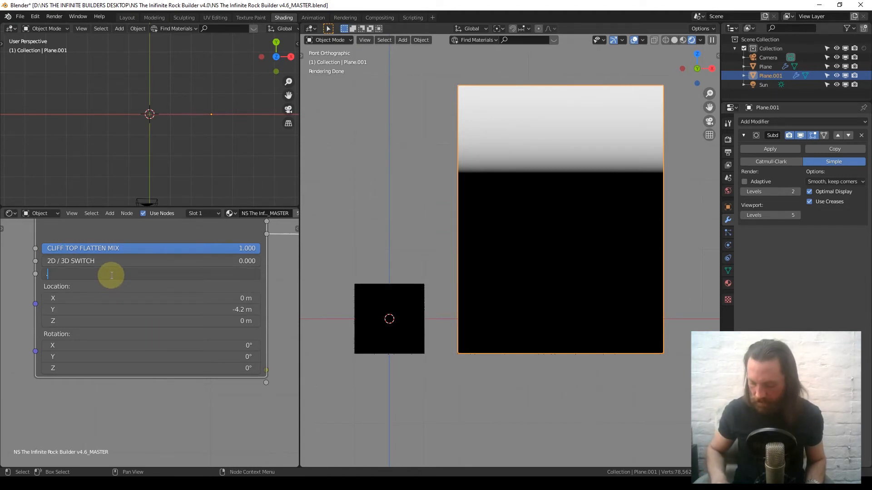
{"action": "type", "text": ".5"}
{"action": "key", "text": "Return"}
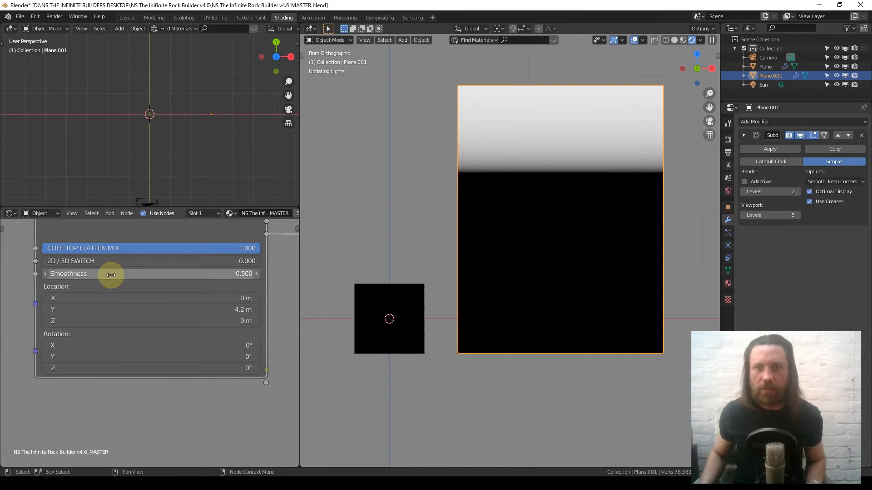
{"action": "left_click", "coordinate": [111, 274]}
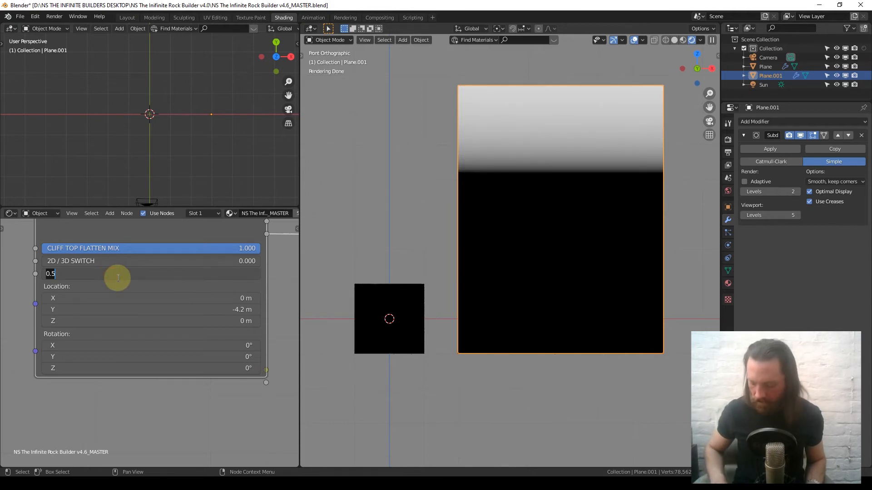
{"action": "type", "text": ".25"}
{"action": "key", "text": "Return"}
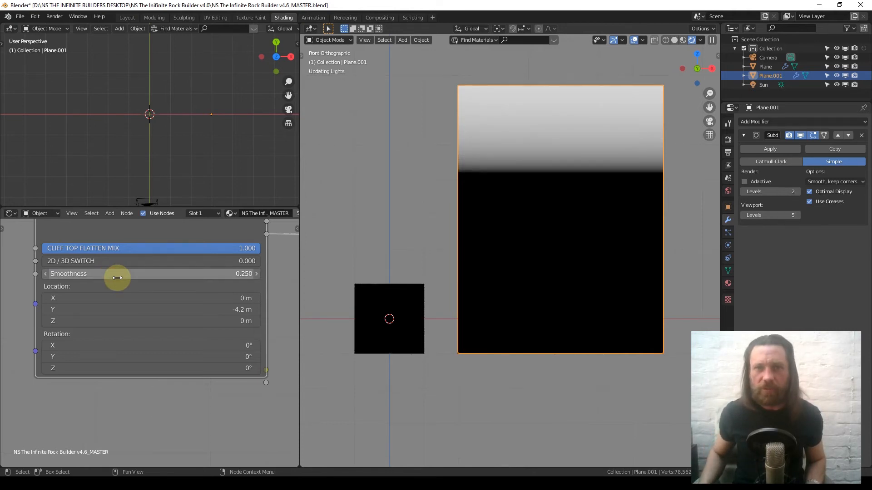
Switch from the mask preview back to the full rock shader at RECONNECT HERE and view the planes from an angle
{"action": "scroll", "coordinate": [126, 258], "scroll_direction": "down", "scroll_amount": 6}
{"action": "middle_click_drag", "start_coordinate": [200, 311], "coordinate": [80, 407]}
{"action": "scroll", "coordinate": [150, 346], "scroll_direction": "up", "scroll_amount": 6}
{"action": "middle_click_drag", "start_coordinate": [144, 353], "coordinate": [6, 368]}
{"action": "scroll", "coordinate": [119, 348], "scroll_direction": "up", "scroll_amount": 9}
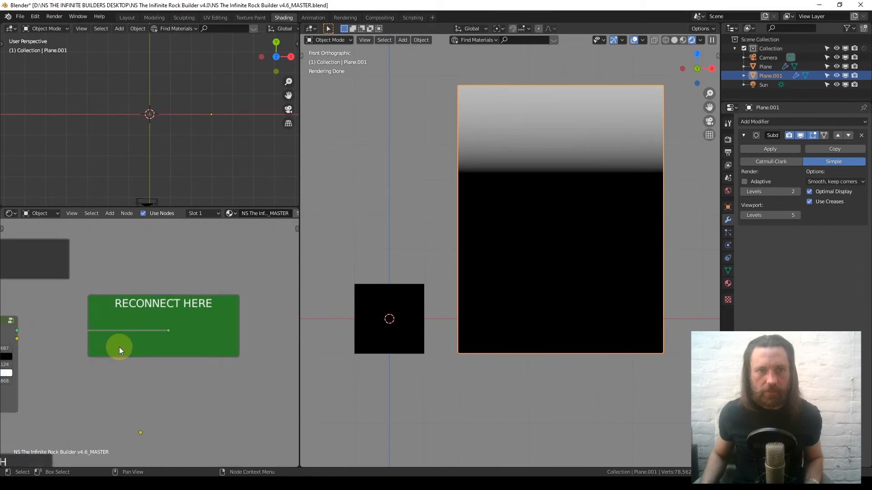
{"action": "left_click", "coordinate": [168, 323], "text": "ctrl+shift"}
{"action": "middle_click_drag", "start_coordinate": [528, 208], "coordinate": [612, 195]}
Set the Tangent Formations Vector Displacement node's Scale to 1.5 and inspect the displaced planes from the side and front
{"action": "scroll", "coordinate": [120, 313], "scroll_direction": "down", "scroll_amount": 5}
{"action": "middle_click_drag", "start_coordinate": [121, 313], "coordinate": [203, 330]}
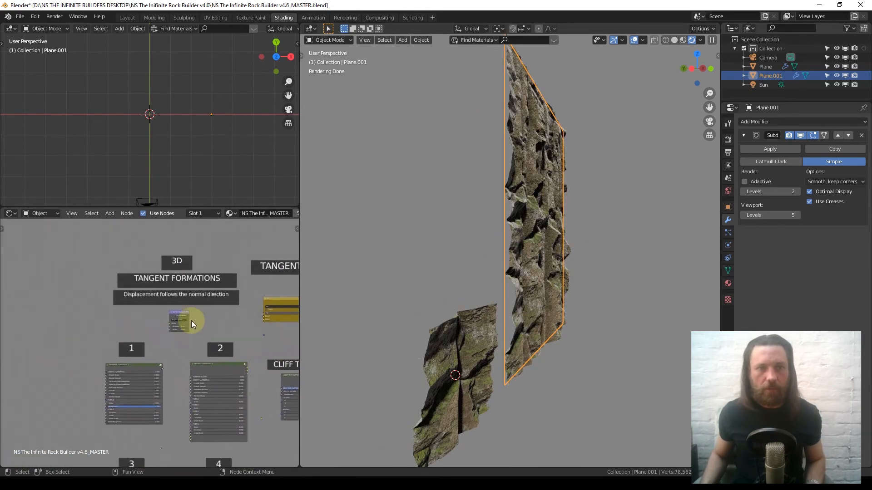
{"action": "scroll", "coordinate": [191, 321], "scroll_direction": "up", "scroll_amount": 10}
{"action": "middle_click_drag", "start_coordinate": [200, 291], "coordinate": [131, 306]}
{"action": "scroll", "coordinate": [144, 319], "scroll_direction": "up", "scroll_amount": 3}
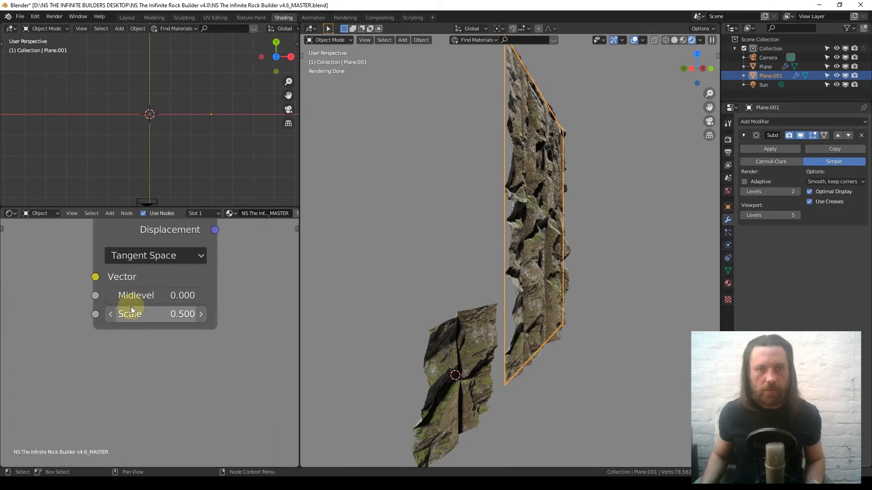
{"action": "double_click", "coordinate": [141, 313]}
{"action": "type", "text": "1.5"}
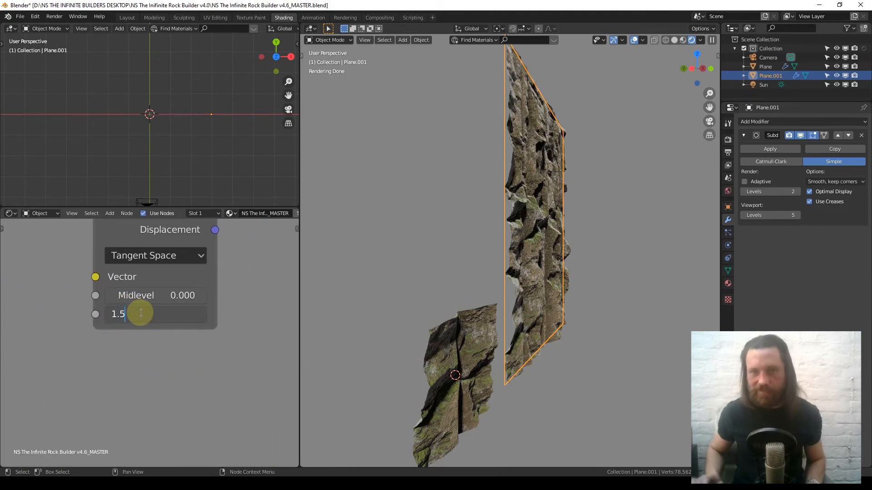
{"action": "key", "text": "Return"}
{"action": "mouse_move", "coordinate": [551, 197]}
{"action": "middle_mouse_down"}
{"action": "mouse_move", "coordinate": [222, 283]}
{"action": "mouse_move", "coordinate": [527, 204]}
{"action": "mouse_move", "coordinate": [420, 204]}
{"action": "middle_mouse_up"}
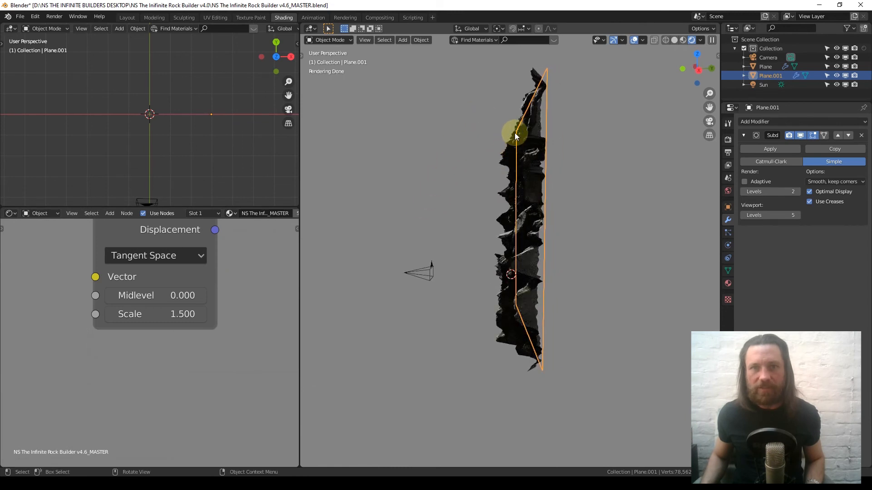
{"action": "middle_click_drag", "start_coordinate": [537, 111], "coordinate": [585, 179]}
{"action": "key", "text": "KP_1"}
Return to the CLIFF TOP FLATTEN node and try a Smoothness of 3 on the more strongly displaced rock
{"action": "scroll", "coordinate": [203, 276], "scroll_direction": "down", "scroll_amount": 5}
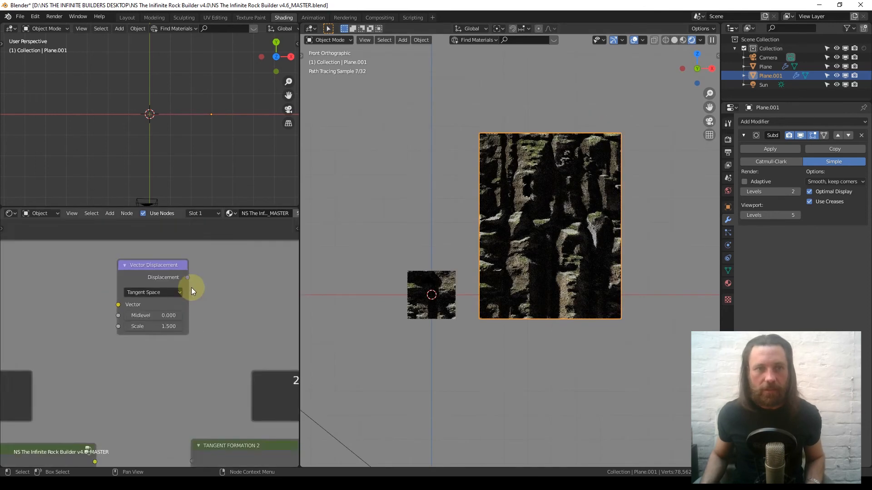
{"action": "middle_click_drag", "start_coordinate": [163, 344], "coordinate": [165, 463]}
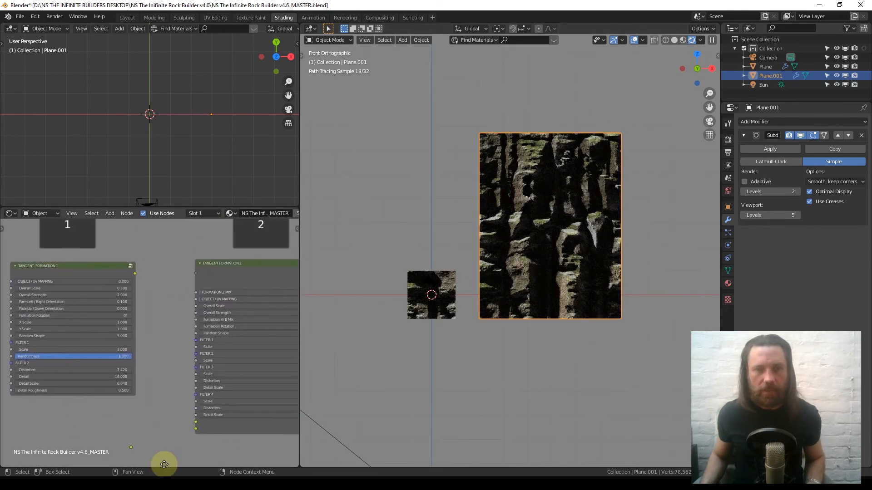
{"action": "scroll", "coordinate": [151, 293], "scroll_direction": "down", "scroll_amount": 1}
{"action": "scroll", "coordinate": [151, 293], "scroll_direction": "down", "scroll_amount": 3}
{"action": "middle_click_drag", "start_coordinate": [151, 293], "coordinate": [236, 262]}
{"action": "scroll", "coordinate": [200, 318], "scroll_direction": "up", "scroll_amount": 5}
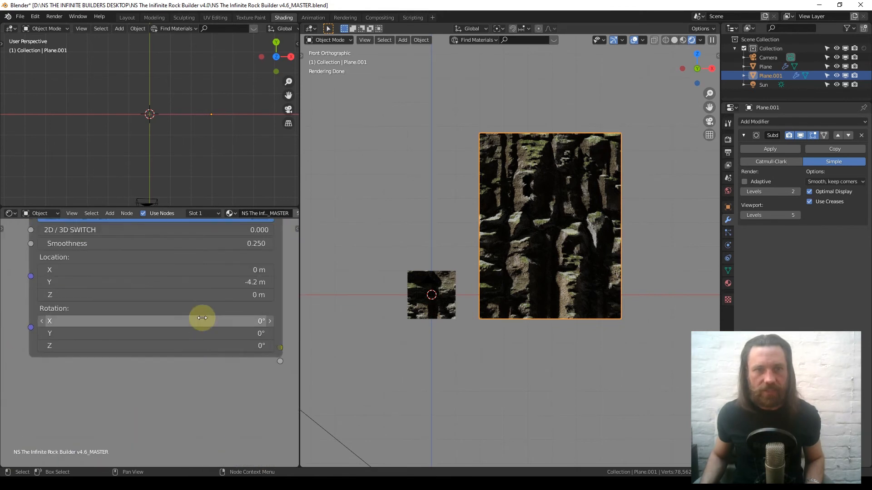
{"action": "left_click", "coordinate": [180, 265]}
{"action": "type", "text": "3"}
{"action": "key", "text": "Return"}
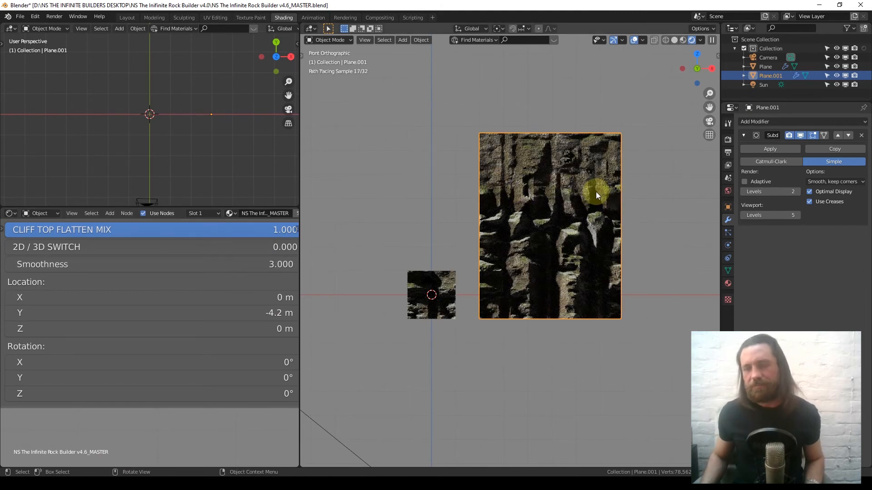
Set the CLIFF TOP FLATTEN node's Smoothness to 0.4 and preview its View Filter mask
{"action": "left_click", "coordinate": [159, 266]}
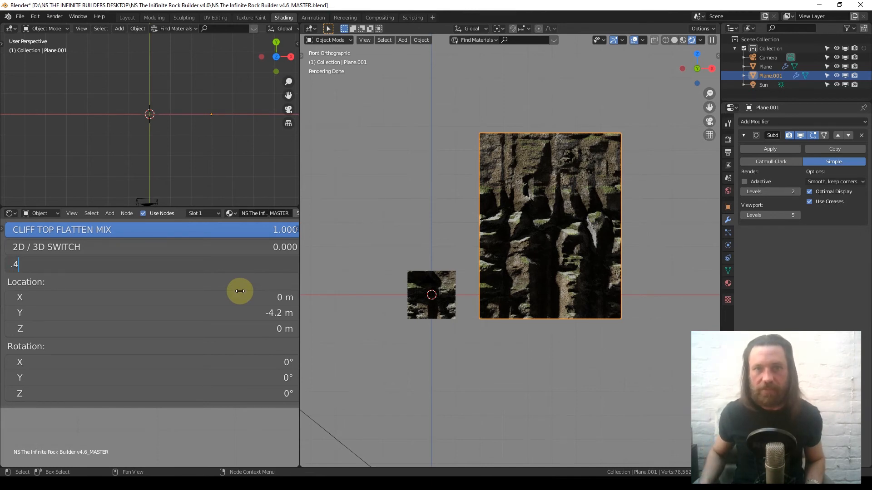
{"action": "key", "text": "Return"}
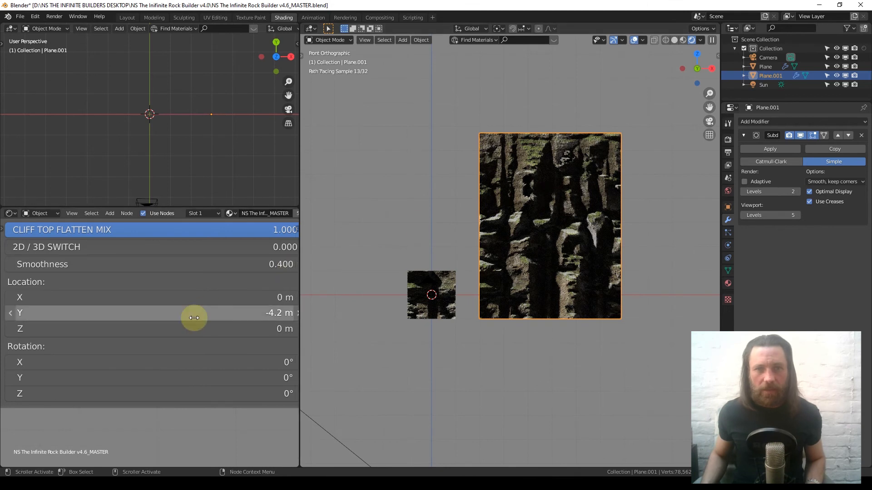
{"action": "scroll", "coordinate": [193, 341], "scroll_direction": "down", "scroll_amount": 1}
{"action": "scroll", "coordinate": [185, 266], "scroll_direction": "down", "scroll_amount": 2}
{"action": "left_click", "coordinate": [179, 383], "text": "ctrl+shift"}
{"action": "scroll", "coordinate": [168, 354], "scroll_direction": "up", "scroll_amount": 2}
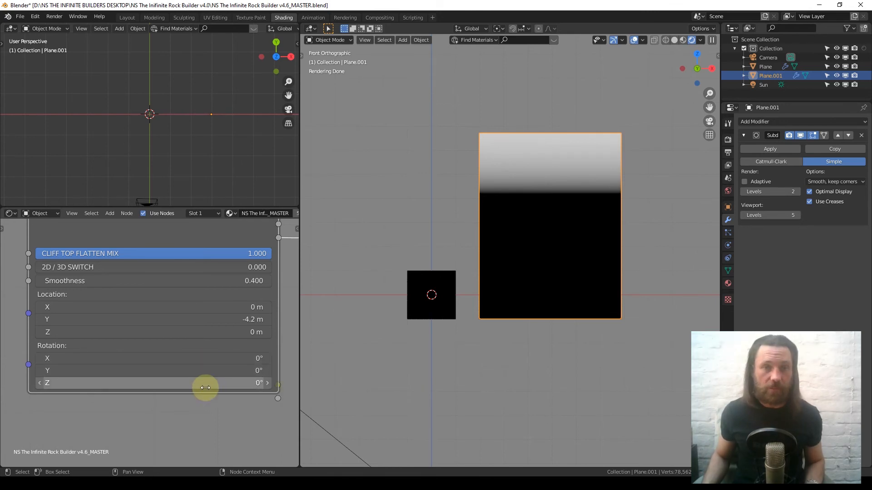
Try tilting the flatten mask diagonally through the node's Z rotation, and undo the change
{"action": "left_click", "coordinate": [205, 388]}
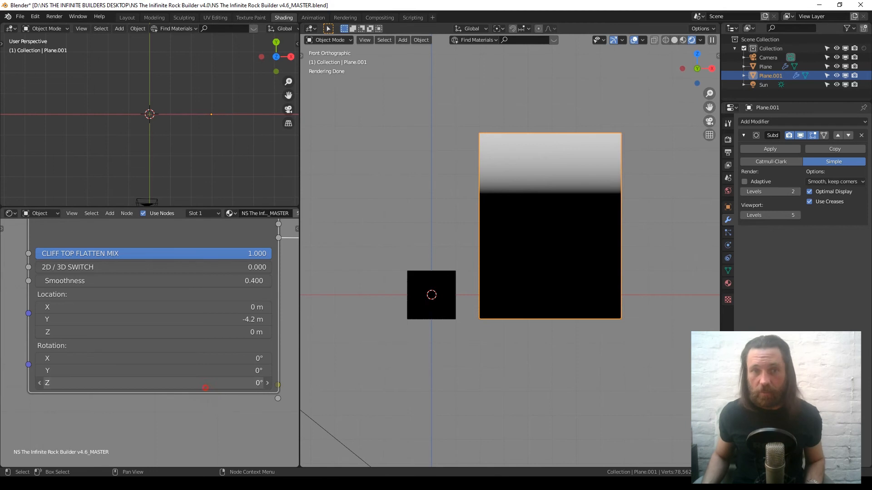
{"action": "left_click_drag", "start_coordinate": [206, 387], "coordinate": [227, 388]}
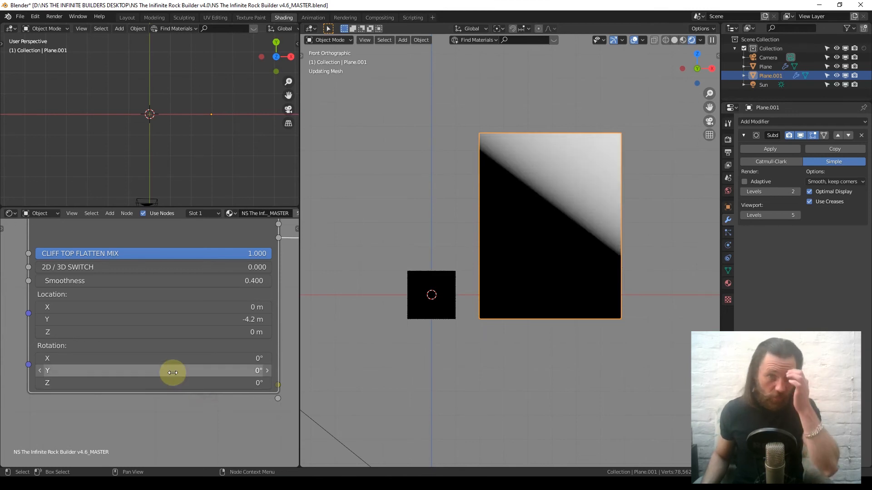
{"action": "key", "text": "ctrl+z"}
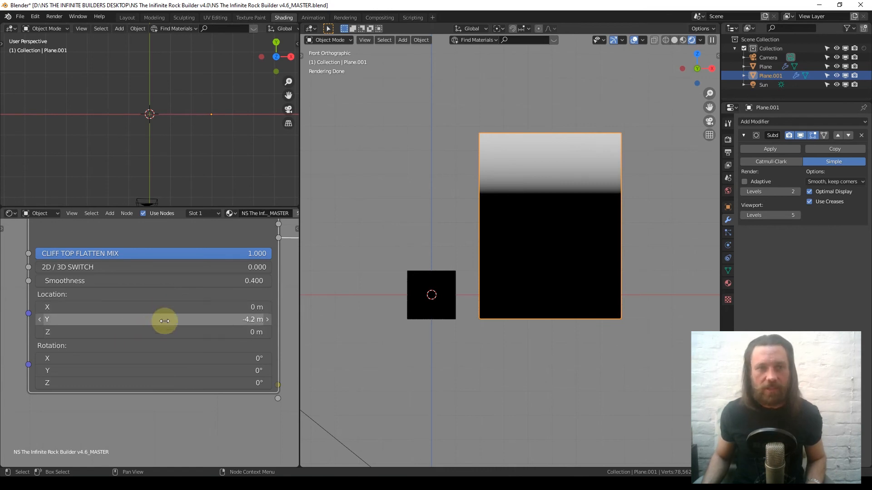
Replace the View Filter mask preview with the full rock shader output from the RECONNECT HERE point
{"action": "scroll", "coordinate": [170, 336], "scroll_direction": "down", "scroll_amount": 5}
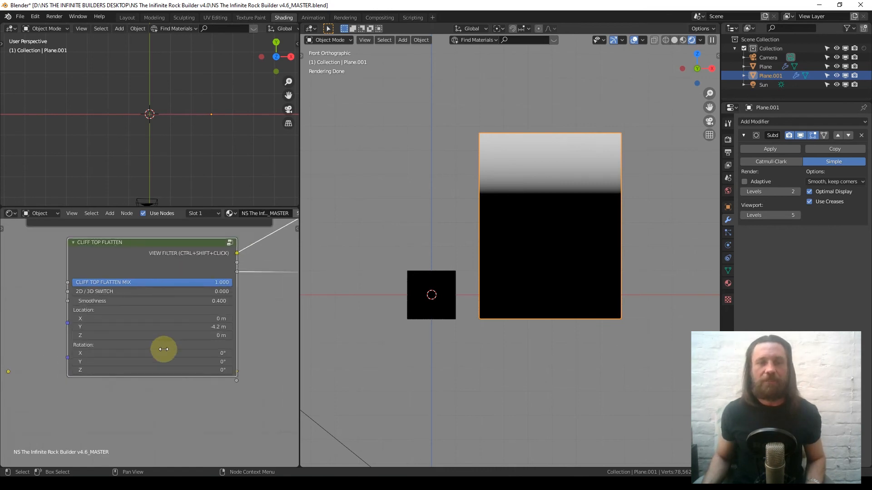
{"action": "middle_click_drag", "start_coordinate": [173, 318], "coordinate": [73, 451]}
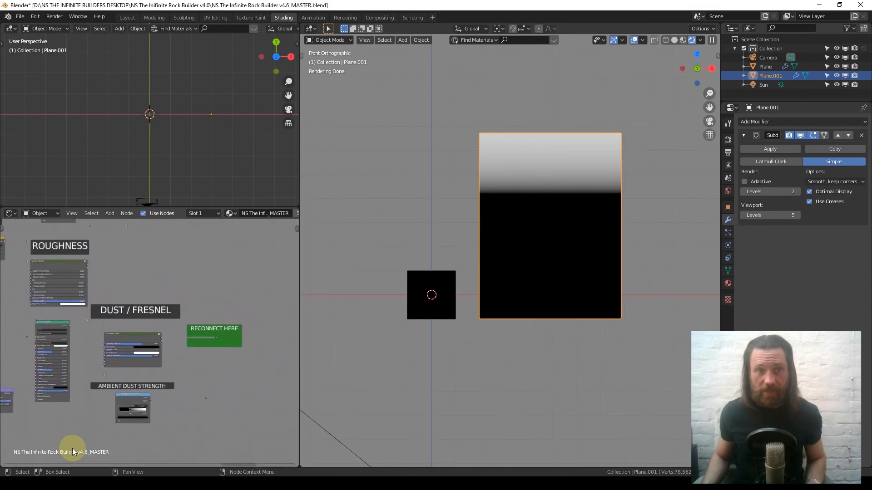
{"action": "scroll", "coordinate": [176, 347], "scroll_direction": "up", "scroll_amount": 4}
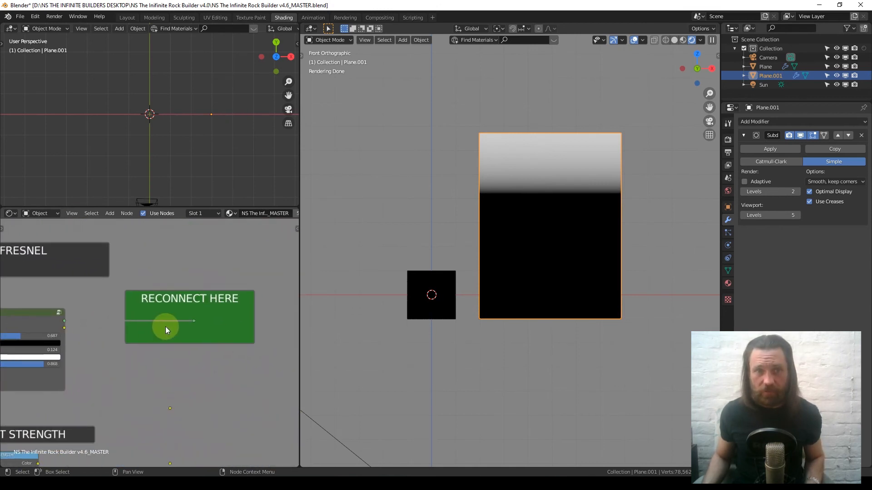
{"action": "left_click", "coordinate": [195, 321], "text": "ctrl+shift"}
{"action": "scroll", "coordinate": [191, 318], "scroll_direction": "down", "scroll_amount": 2}
{"action": "scroll", "coordinate": [191, 320], "scroll_direction": "down", "scroll_amount": 4}
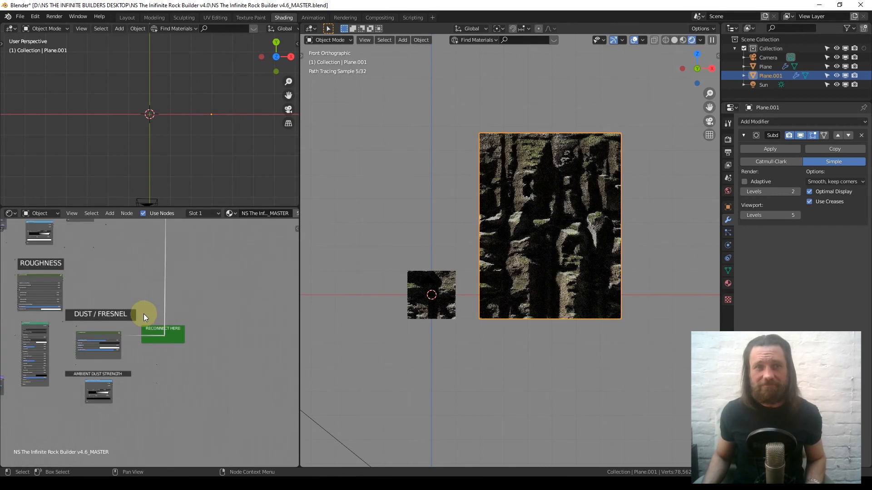
Examine the CLIFF TOP FLATTEN node beside a closer front view of the rendered rock planes, and survey the whole node tree
{"action": "middle_click_drag", "start_coordinate": [142, 311], "coordinate": [292, 374]}
{"action": "middle_click_drag", "start_coordinate": [195, 331], "coordinate": [166, 307]}
{"action": "scroll", "coordinate": [146, 342], "scroll_direction": "up", "scroll_amount": 2}
{"action": "scroll", "coordinate": [146, 341], "scroll_direction": "up", "scroll_amount": 1}
{"action": "scroll", "coordinate": [156, 306], "scroll_direction": "up", "scroll_amount": 2}
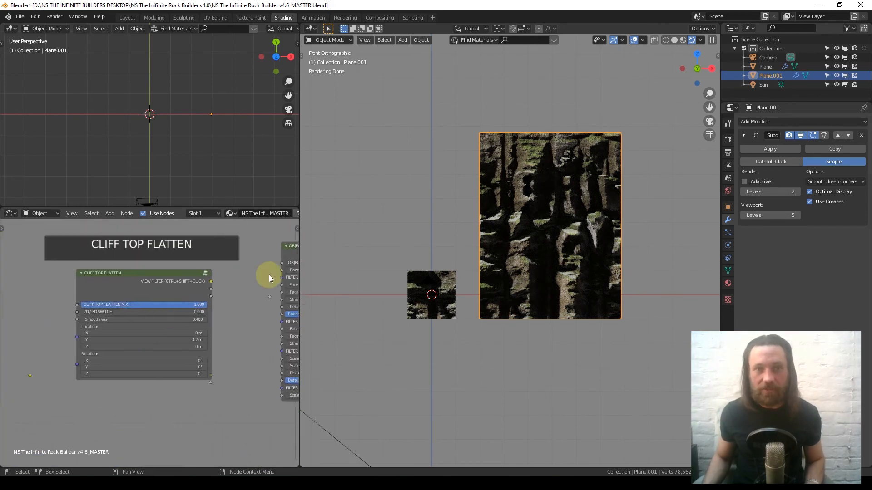
{"action": "scroll", "coordinate": [556, 204], "scroll_direction": "up", "scroll_amount": 2}
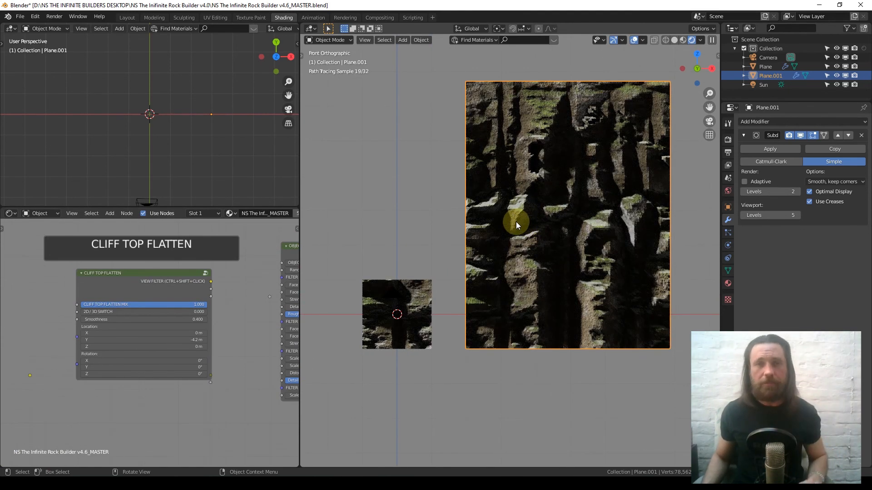
{"action": "scroll", "coordinate": [181, 297], "scroll_direction": "down", "scroll_amount": 6}
{"action": "middle_click_drag", "start_coordinate": [206, 331], "coordinate": [177, 288]}
{"action": "scroll", "coordinate": [162, 288], "scroll_direction": "down", "scroll_amount": 1}
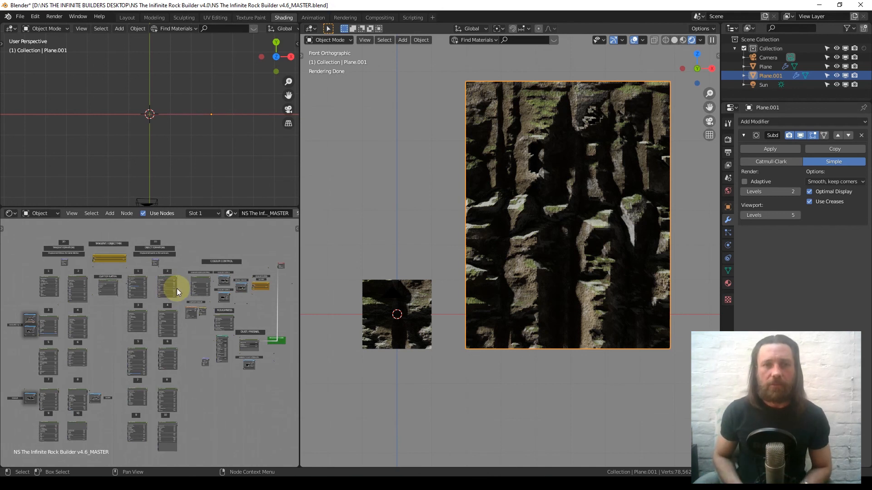